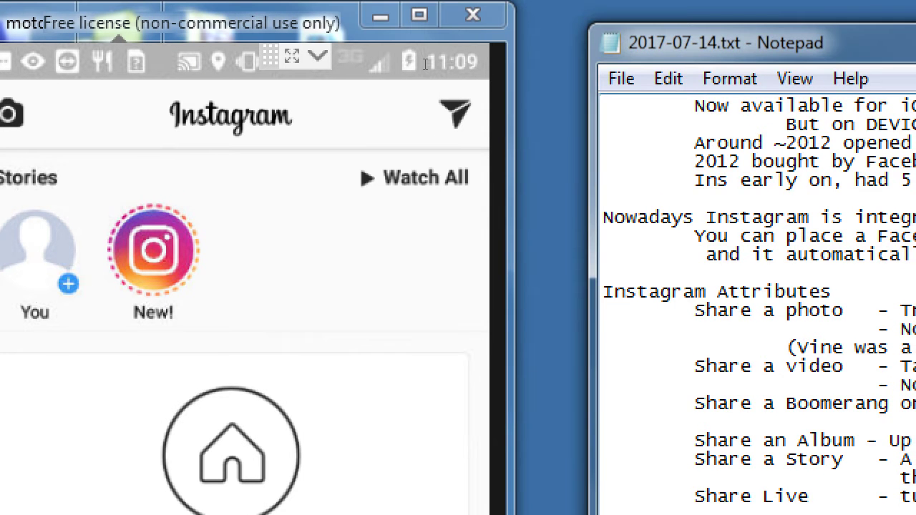
Step: At the end of the notes, add 'At top:' with 'Camera icon - Public sharing' and 'Paper airplane - Private sharing' lines
scroll(758, 301, down, 6)
scroll(759, 300, down, 10)
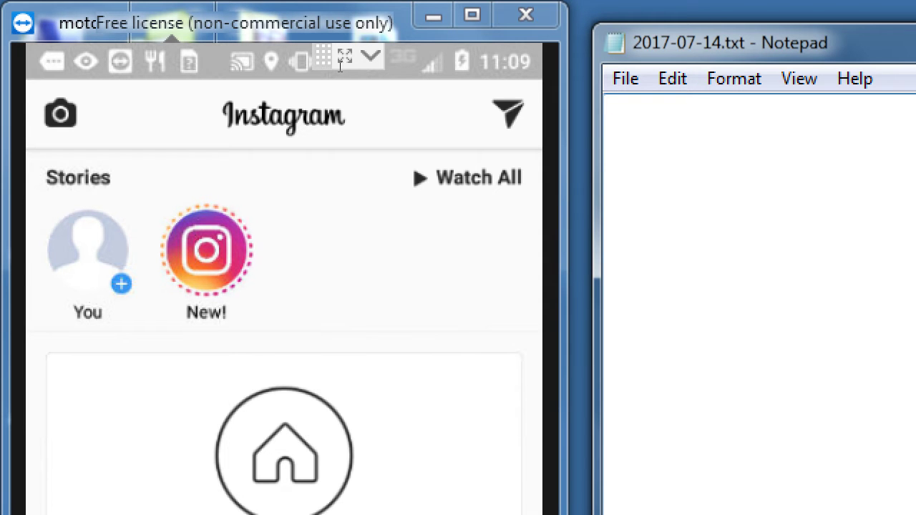
text(At top:)
key(Return)
text(Camera icon - )
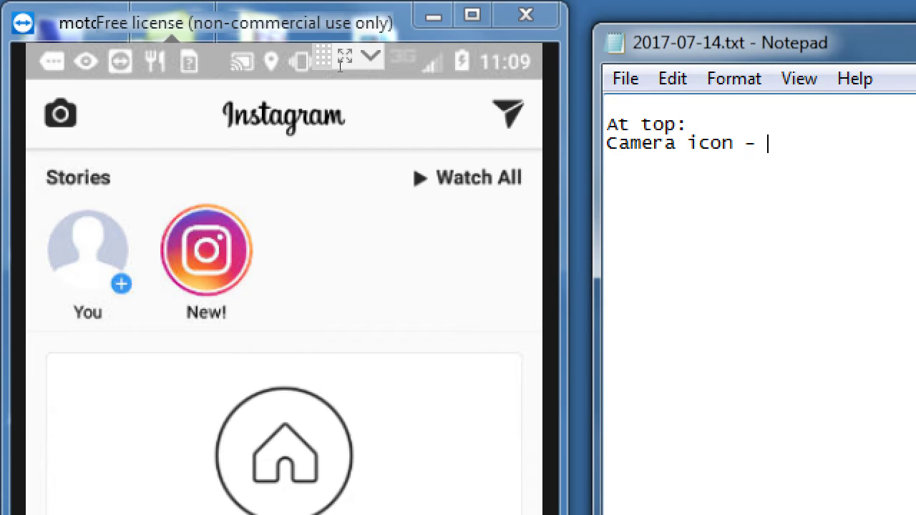
text(Public sharin)
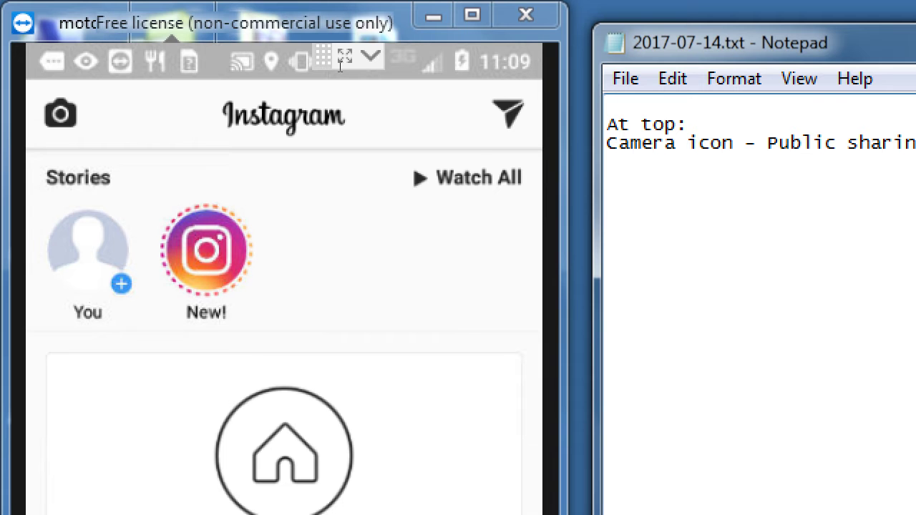
key(Return)
text(Paper )
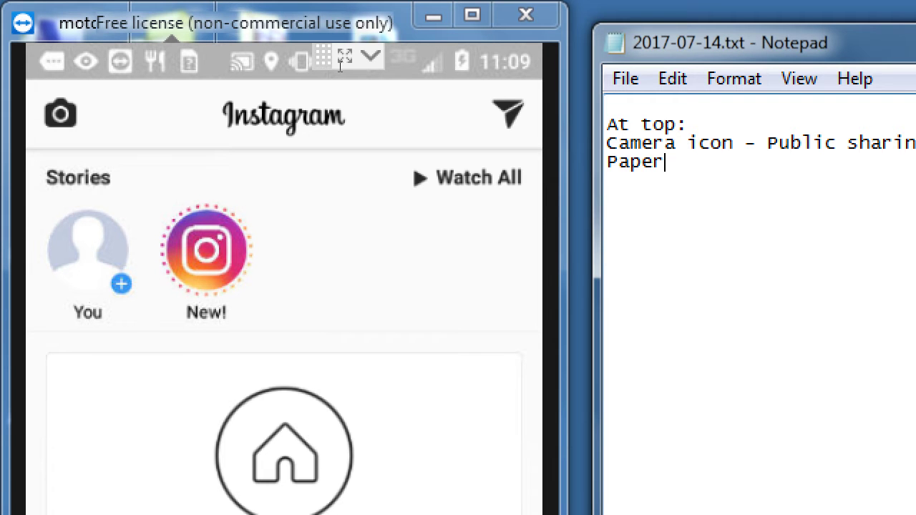
text(airplane)
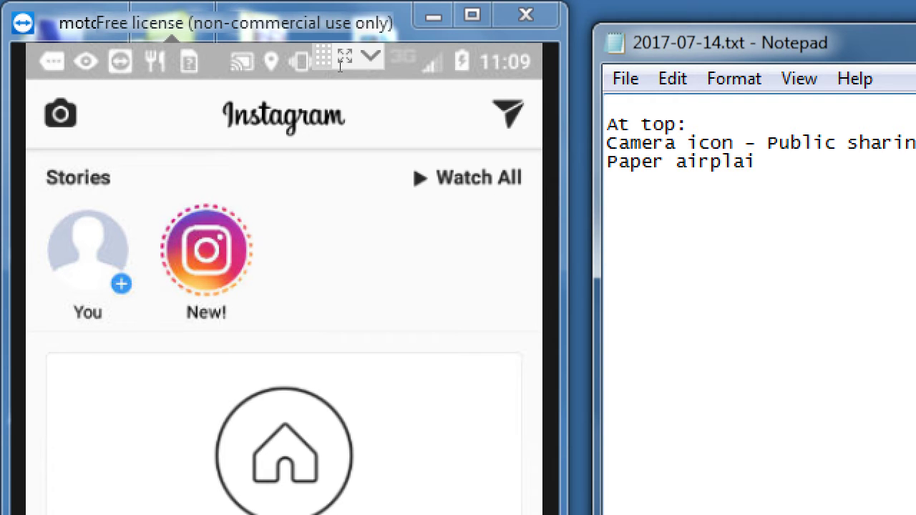
text( - )
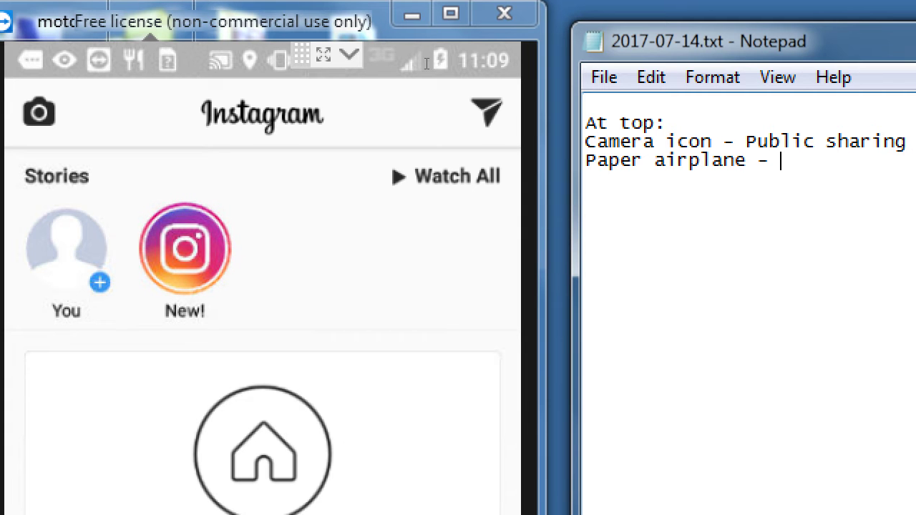
text(Private sharing)
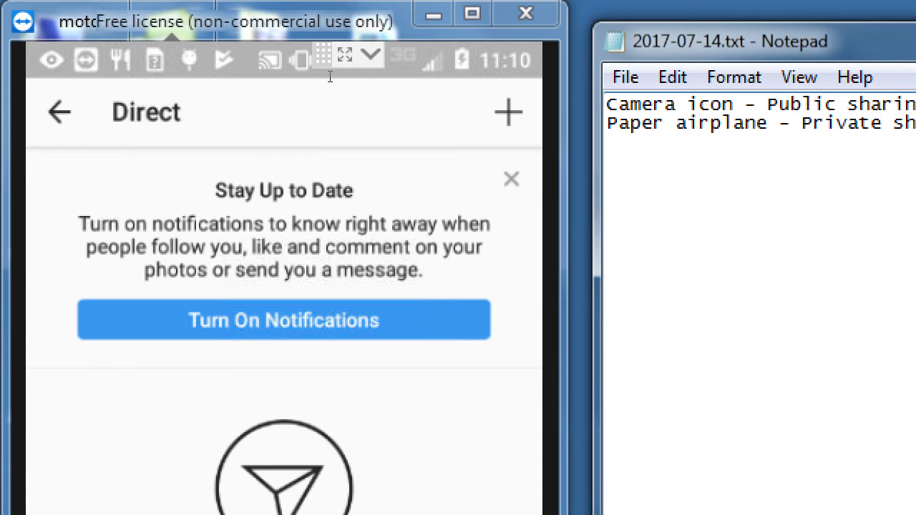
Step: Insert '(Direct)' right after 'Paper airplane' on the sharing note line
key(Up)
key(Right)
key(Right)
key(Right)
key(Right)
key(Right)
key(Right)
key(Right)
key(Right)
key(Right)
key(Right)
key(Right)
key(Right)
key(Right)
key(Right)
key(Right)
key(Right)
key(Left)
key(Left)
text((D)
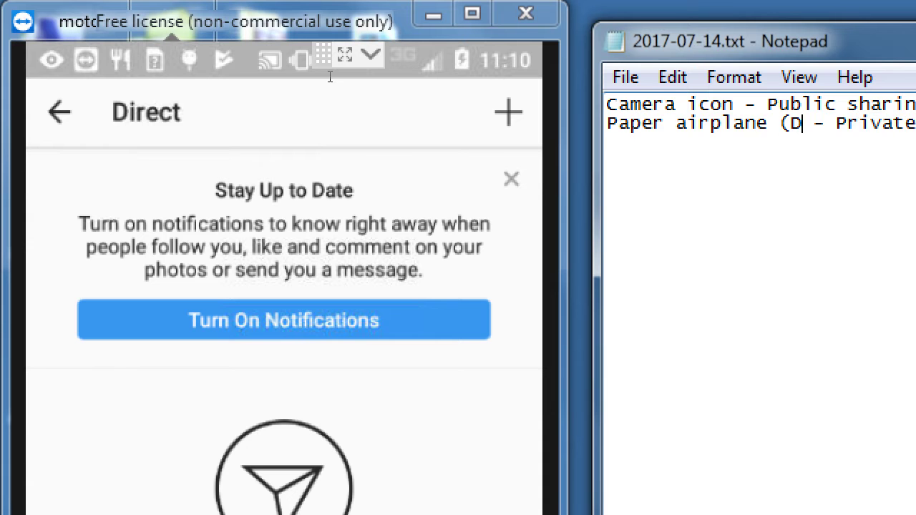
text(irect)
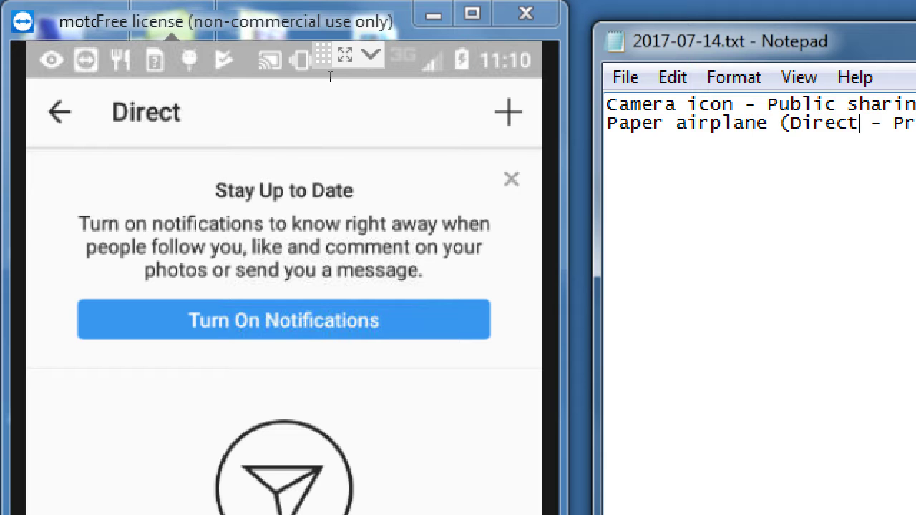
text())
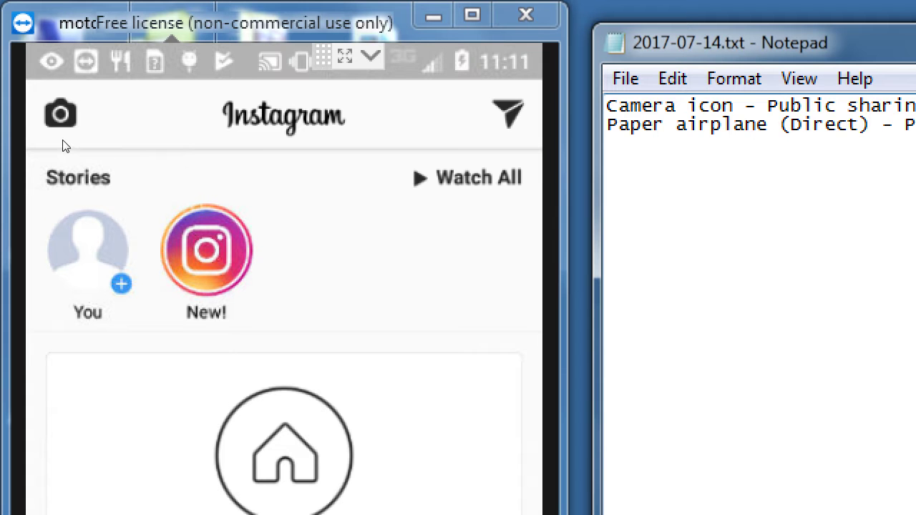
Step: Move the caret back up to the 'At top:' notes, undoing an accidental duplicate heading
key(Up)
key(Home)
text(At top:)
key(Return)
key(ctrl+z)
key(ctrl+z)
key(ctrl+z)
key(ctrl+z)
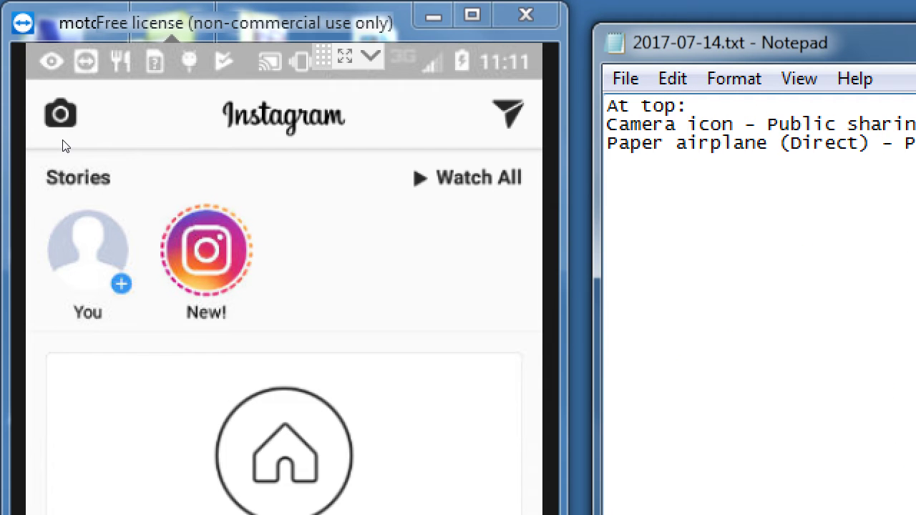
Step: Below the icon notes, add 'Stories bar' with 'You(r) story' and 'Your Following's stories' lines
key(Up)
key(Up)
key(Up)
key(Up)
key(Up)
key(Up)
key(Up)
key(Up)
key(Up)
key(Up)
key(Up)
key(Up)
key(Up)
key(Up)
key(Down)
text(Stories )
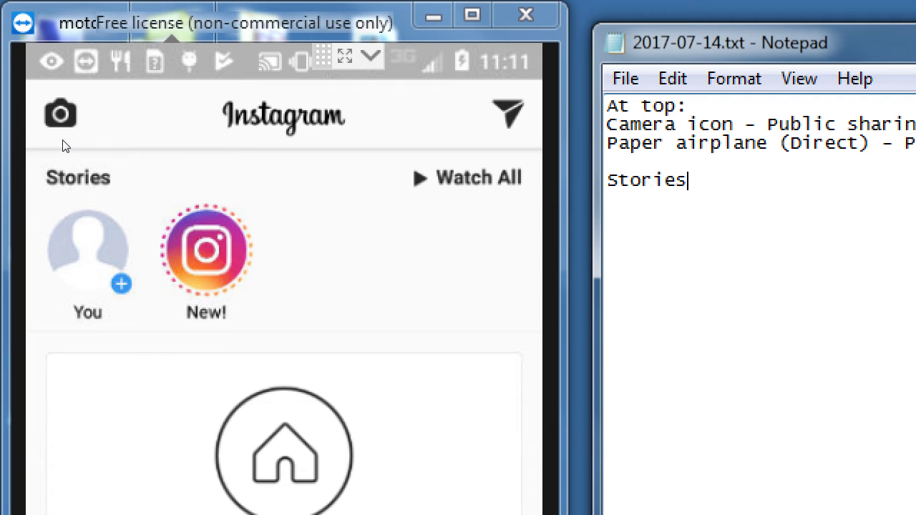
text(bar)
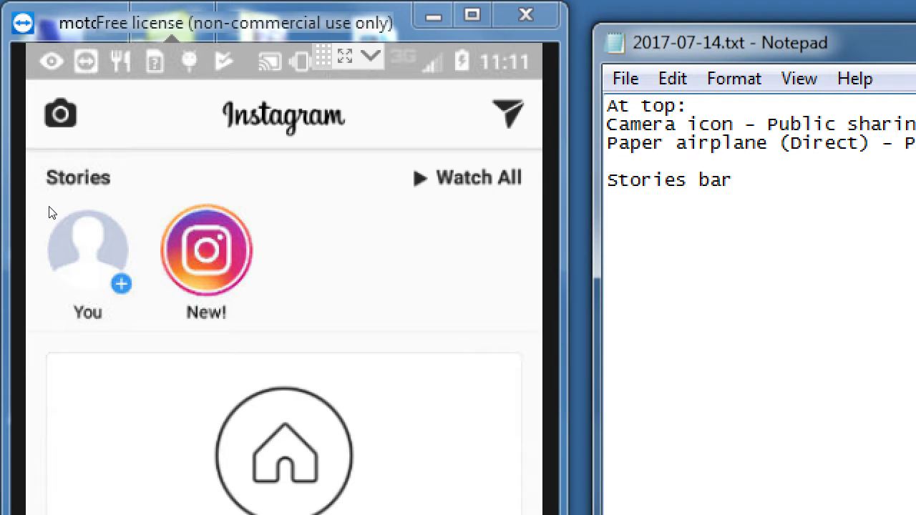
key(Return)
text(You(ro)
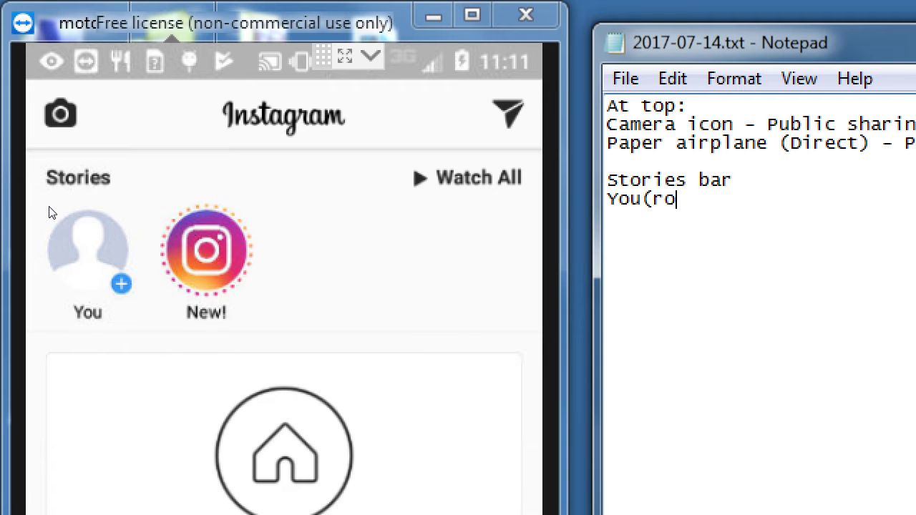
key(BackSpace)
text() story)
key(Return)
text(Your )
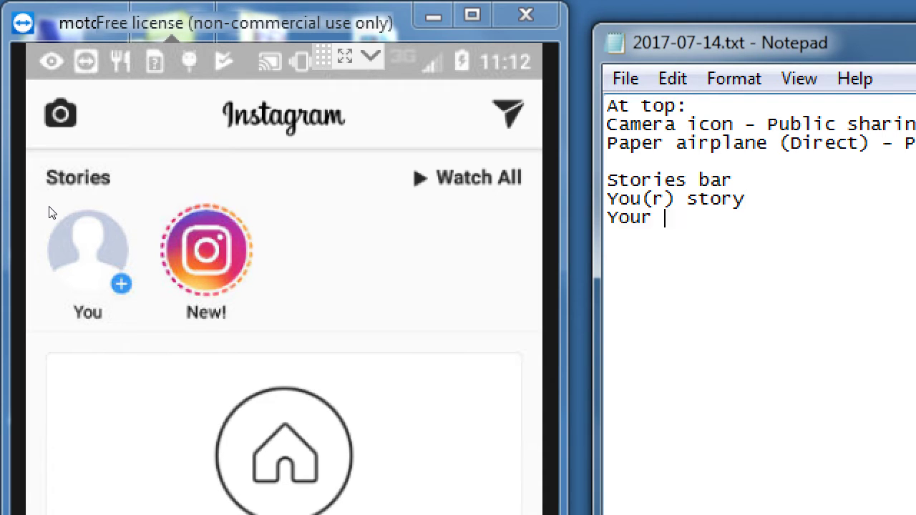
text(Following's)
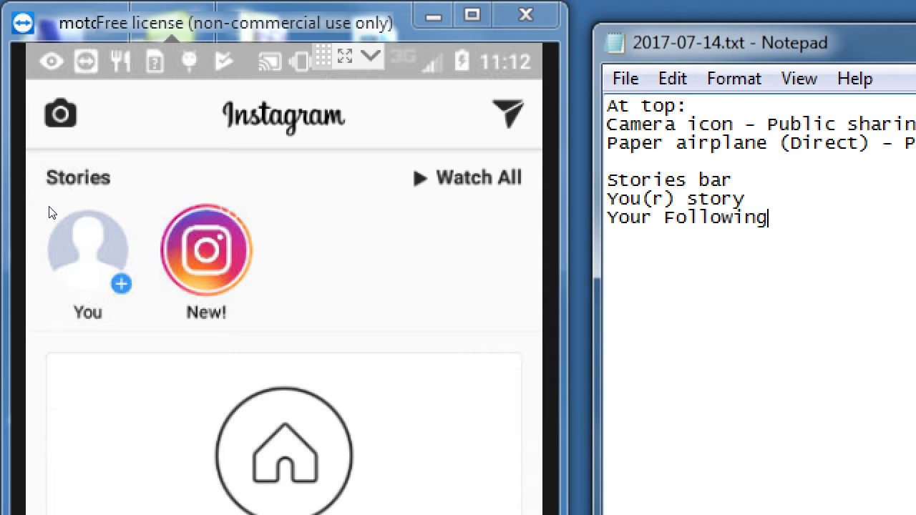
text( stories)
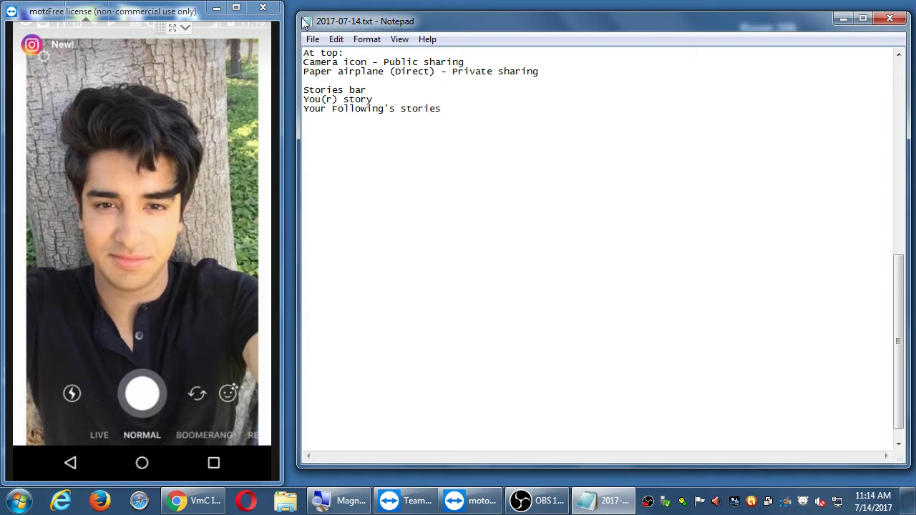
Step: Dismiss TeamViewer's sponsored-session notice, then close TeamViewer and all its connections
click(217, 58)
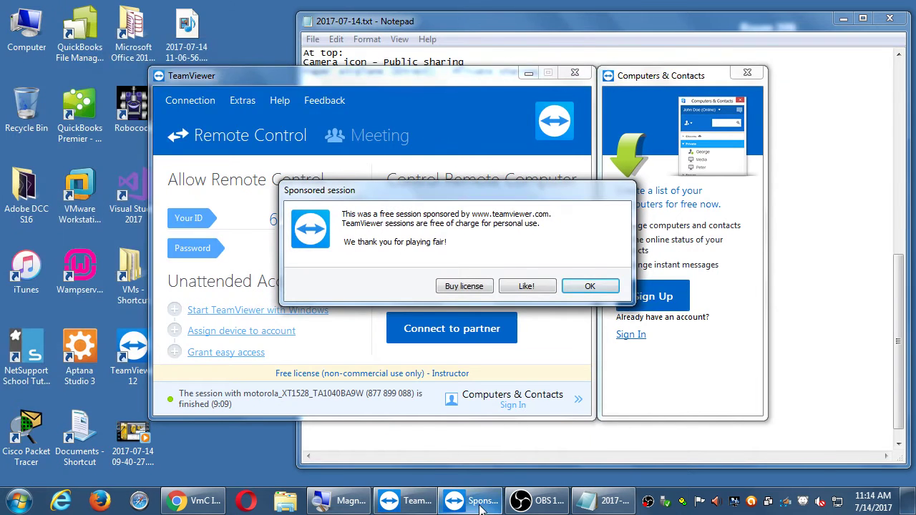
click(589, 286)
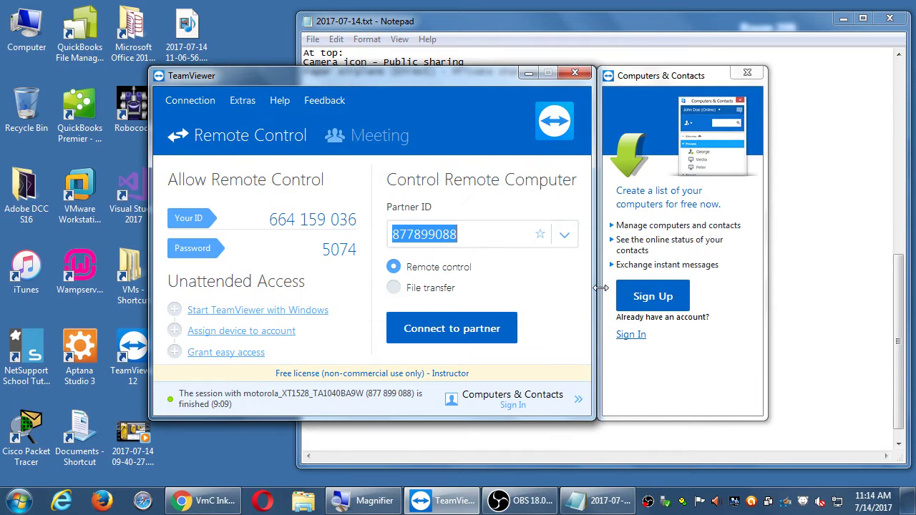
click(490, 335)
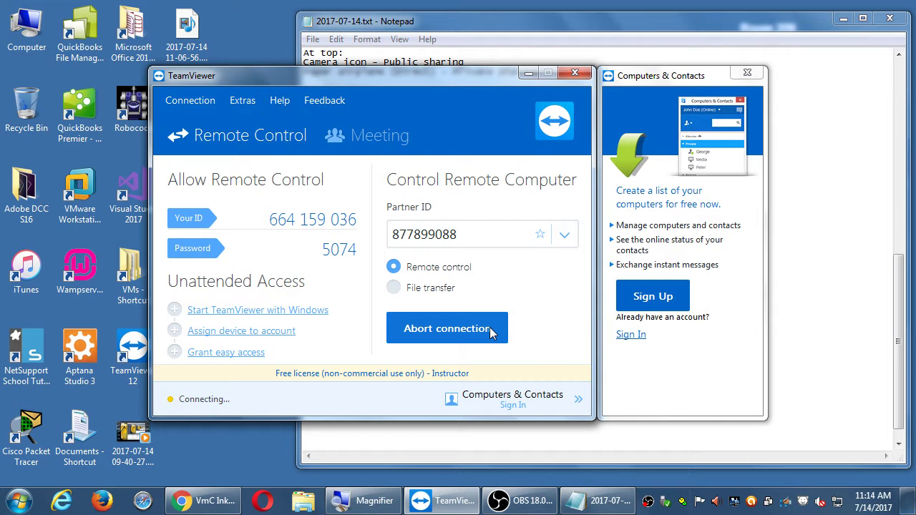
click(574, 72)
click(502, 286)
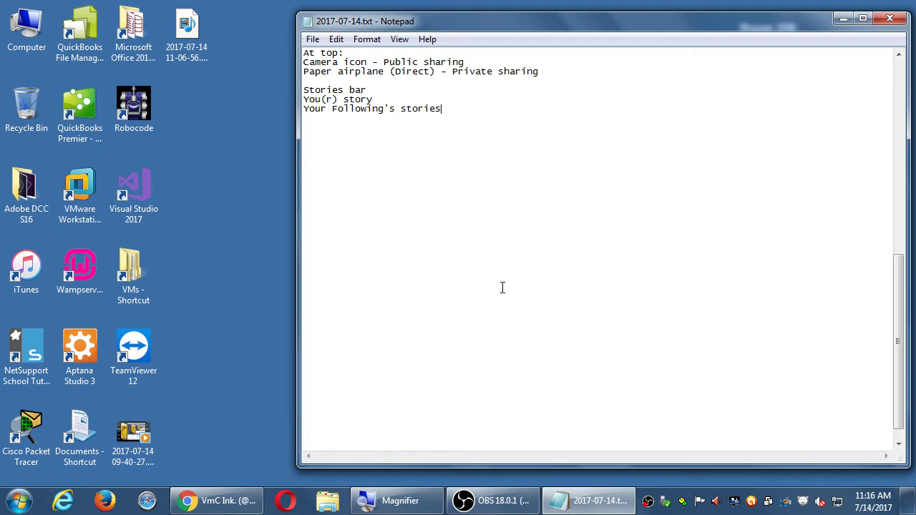
Step: Launch TeamViewer 12, connect to the Android phone, and pop its live screen into an enlarged tab
click(139, 362)
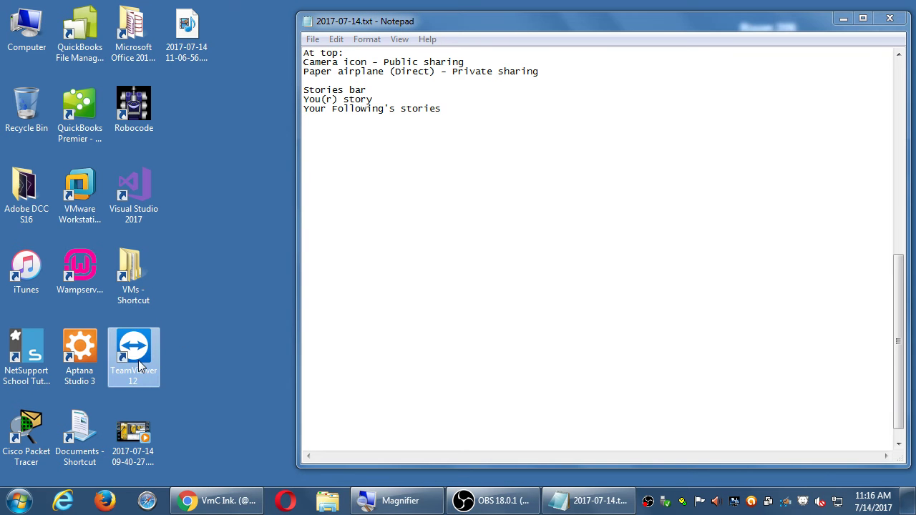
double_click(139, 363)
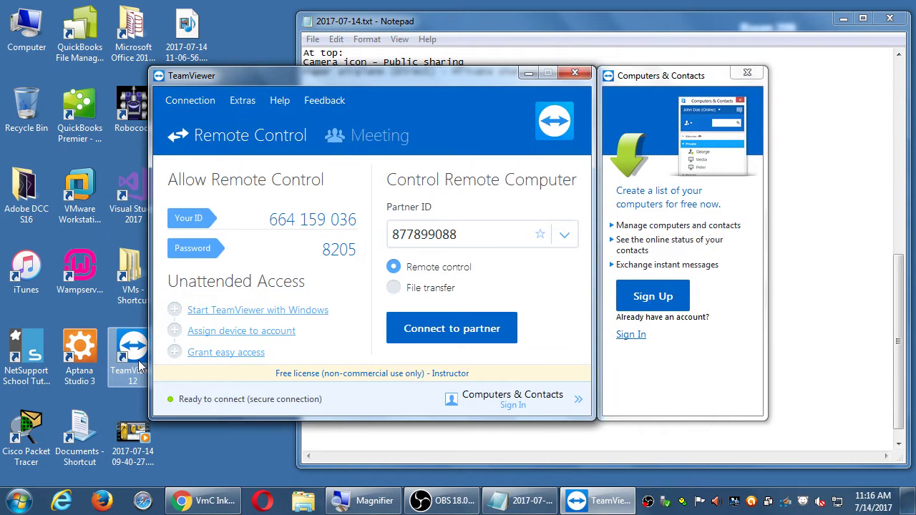
click(420, 340)
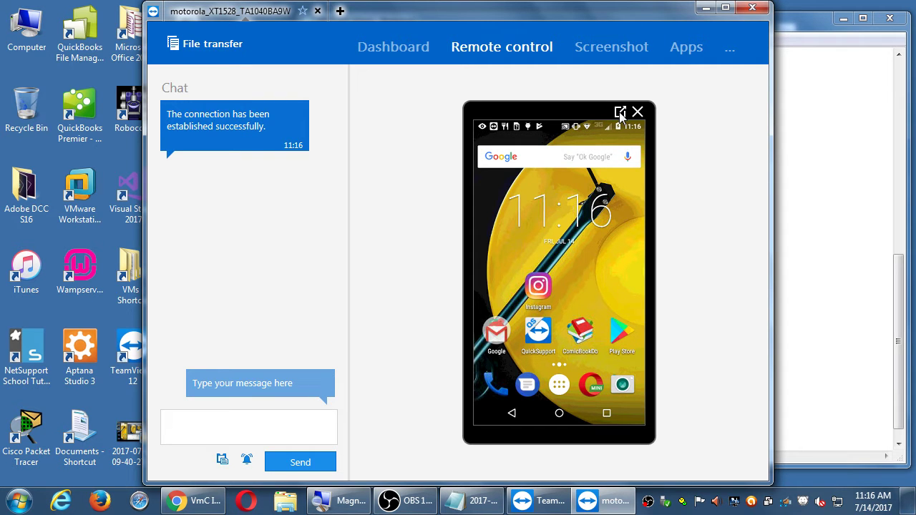
click(403, 50)
click(472, 48)
click(619, 112)
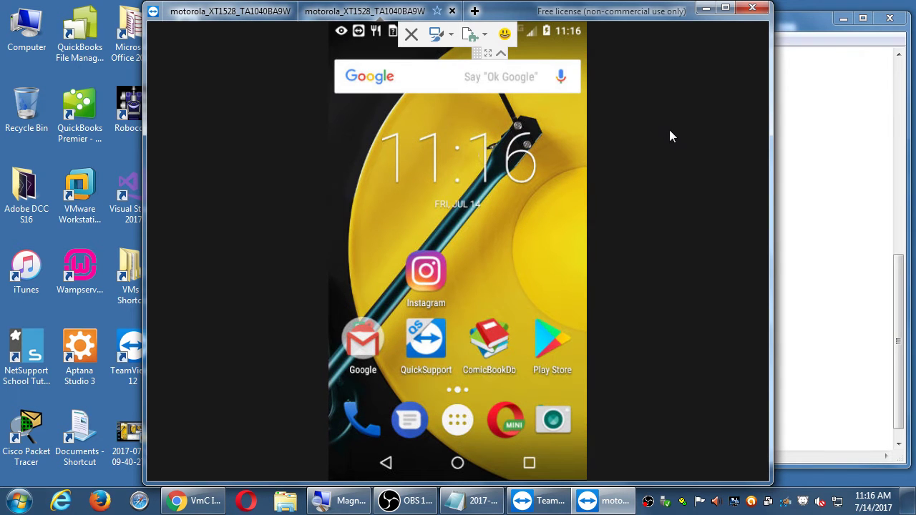
Step: Snap the phone window to the left, narrow it beside Notepad, and hide its toolbar
key(super+Left)
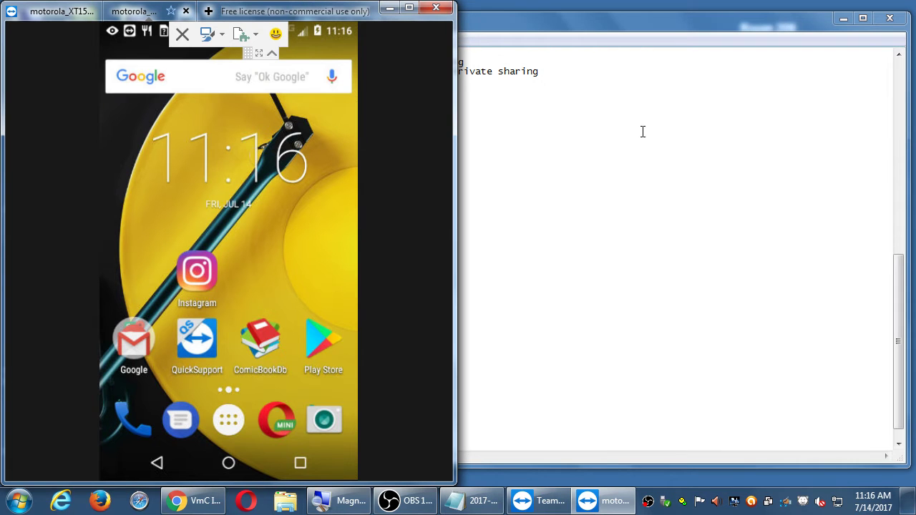
drag(454, 231, 289, 199)
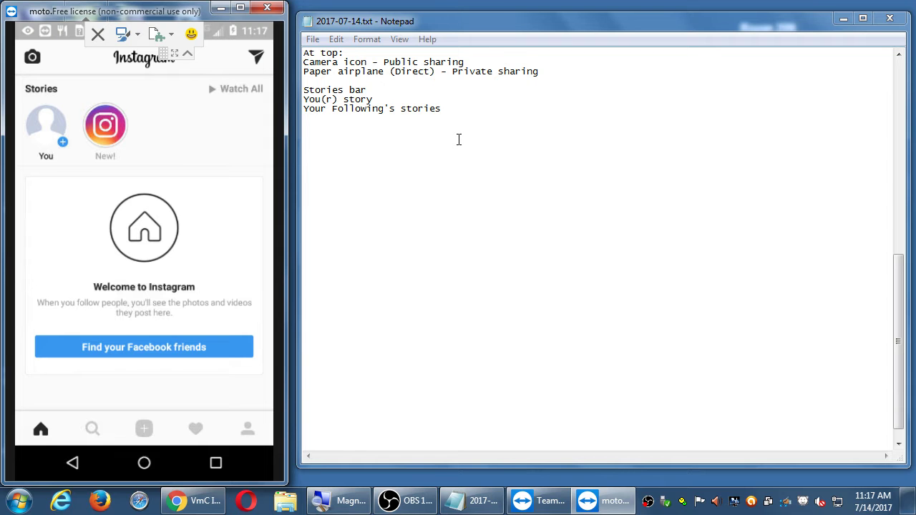
click(187, 55)
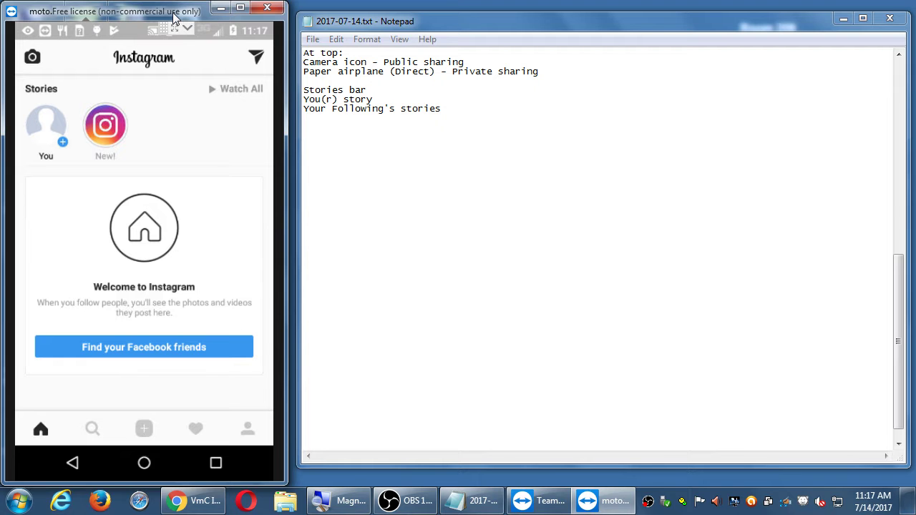
Step: Append '- Content that is only active for 24 hours' to the Stories bar line
click(591, 187)
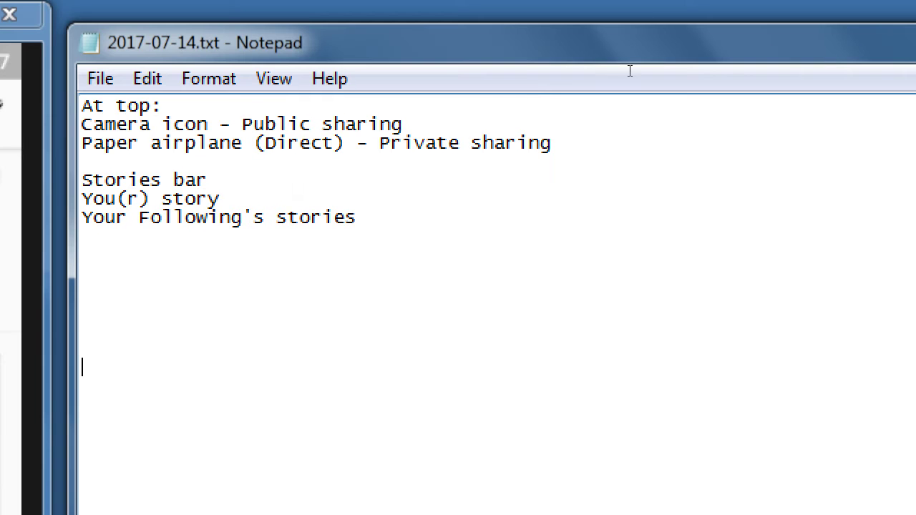
key(Up)
key(Up)
key(Up)
key(Up)
key(Up)
key(Up)
key(Up)
key(Up)
key(Up)
key(Up)
key(End)
text(- Content that is)
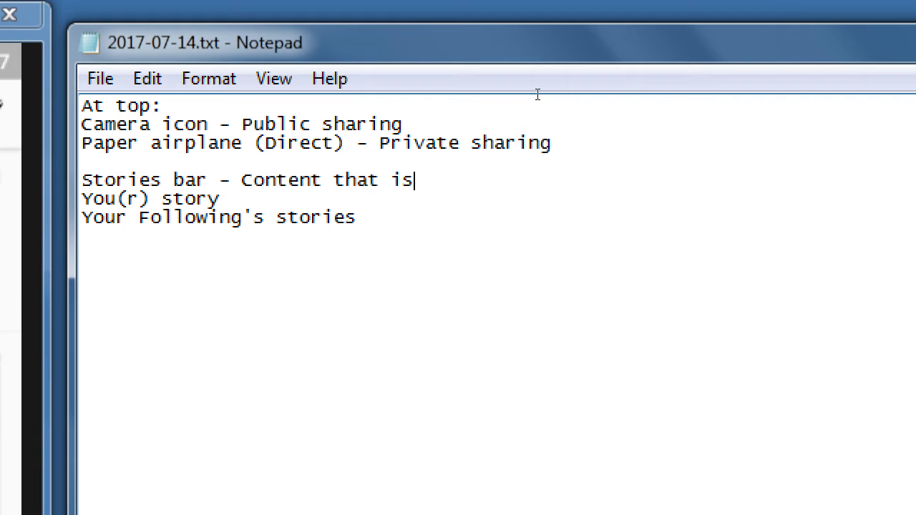
text( only active for 24 hours)
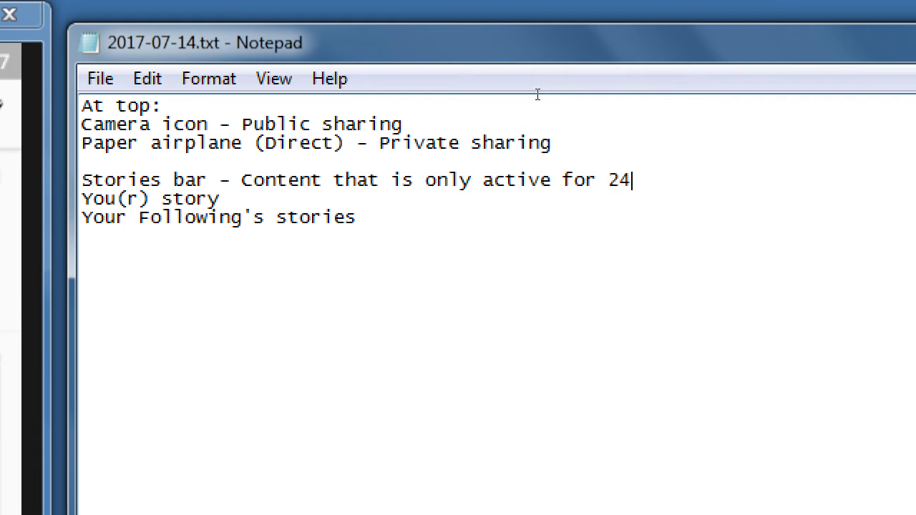
Step: Add the line 'Main timline - Any content from who you follow shows up there'
key(Down)
key(Down)
key(Down)
key(Down)
text(Main timline - Any content)
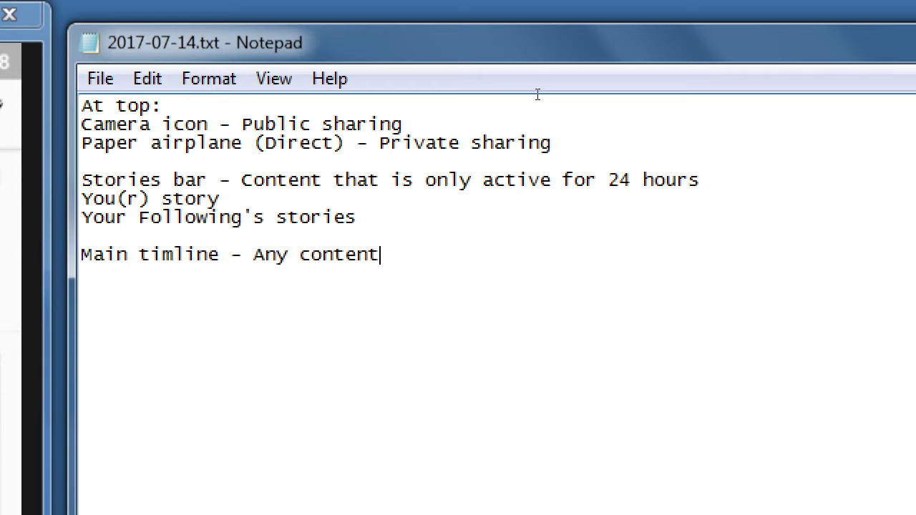
text( form)
key(BackSpace)
key(BackSpace)
key(BackSpace)
key(BackSpace)
text(rom who you r)
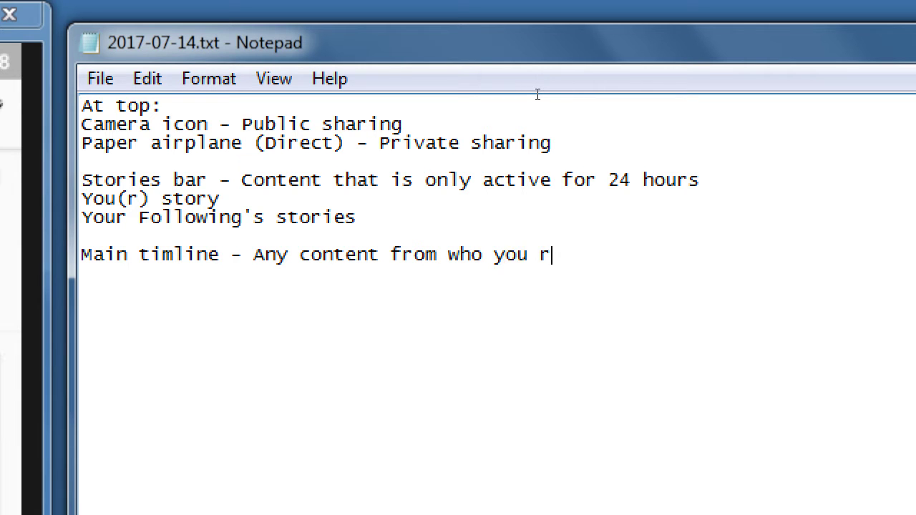
key(BackSpace)
text(follow shows up th)
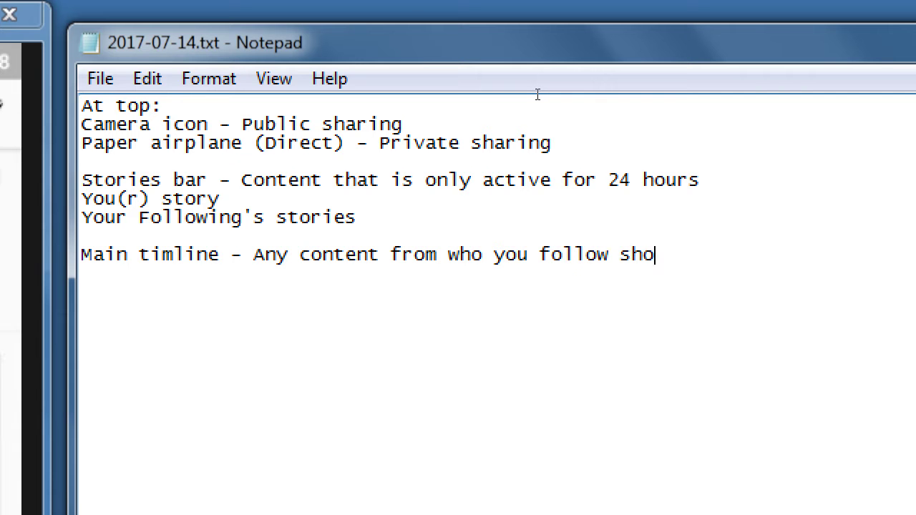
text(ere)
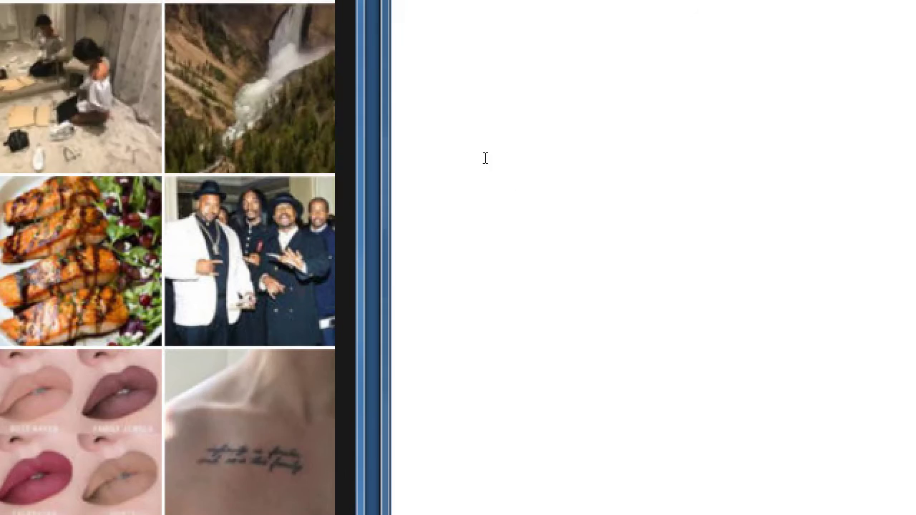
Step: Fix the 'timline' typo on the Main timeline note by inserting the missing 'e'
key(Up)
key(Right)
key(Right)
key(Right)
key(Right)
key(Right)
key(Right)
key(Right)
text(e)
Step: Add 'Search - Search hashtags, accounts' with an indented 'Find content, live events.' line
scroll(548, 140, down, 2)
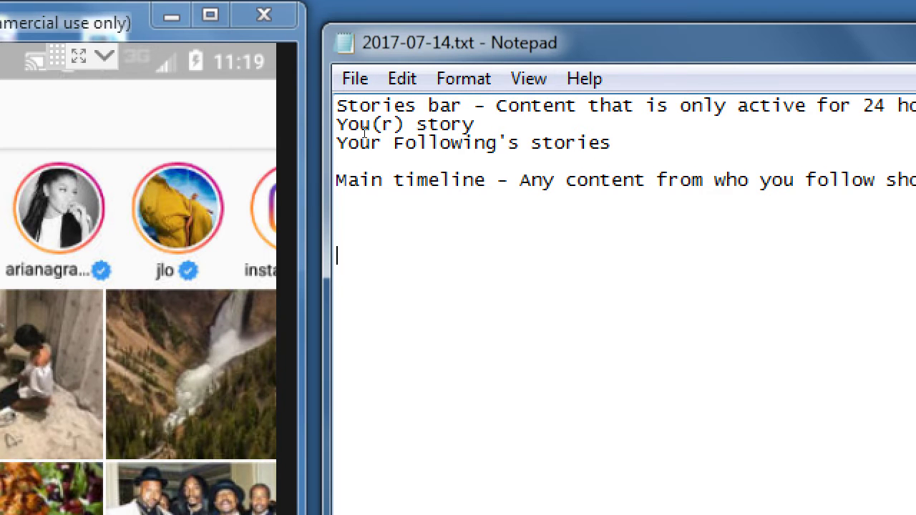
key(Up)
text(Search - Search h)
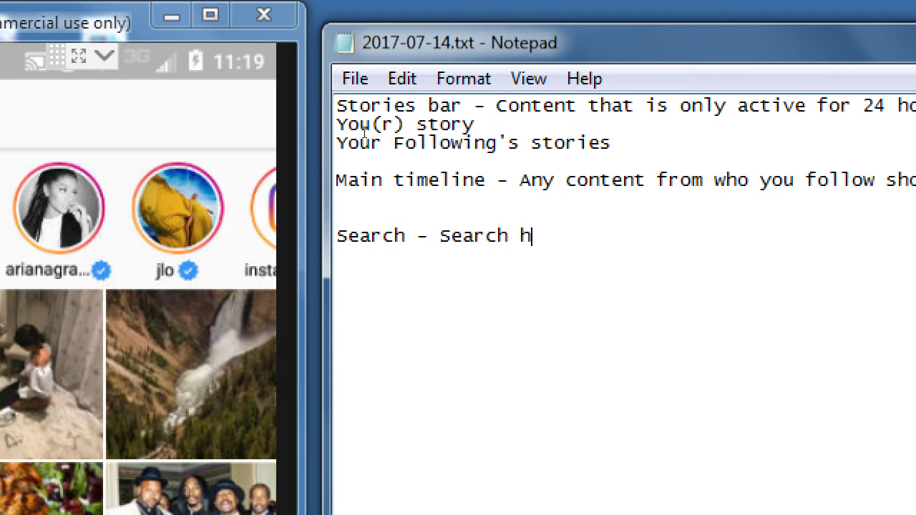
text(ashtags, )
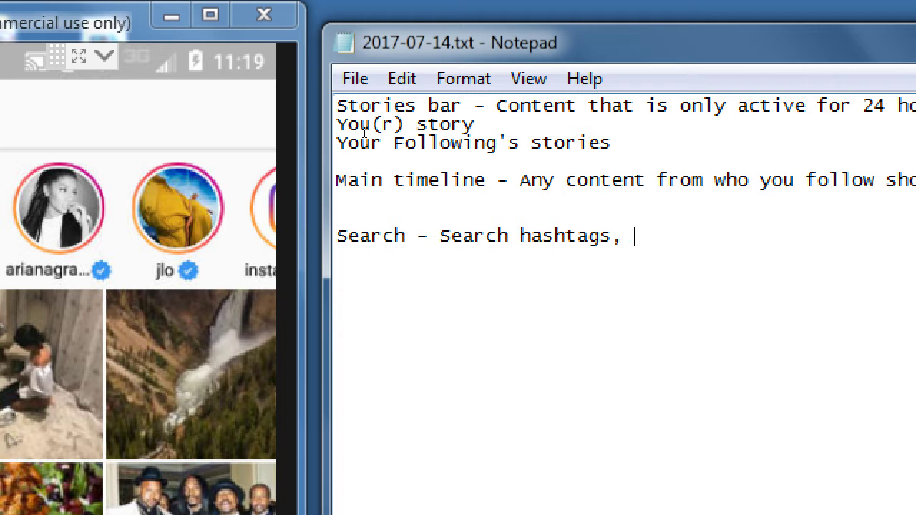
text(accounts)
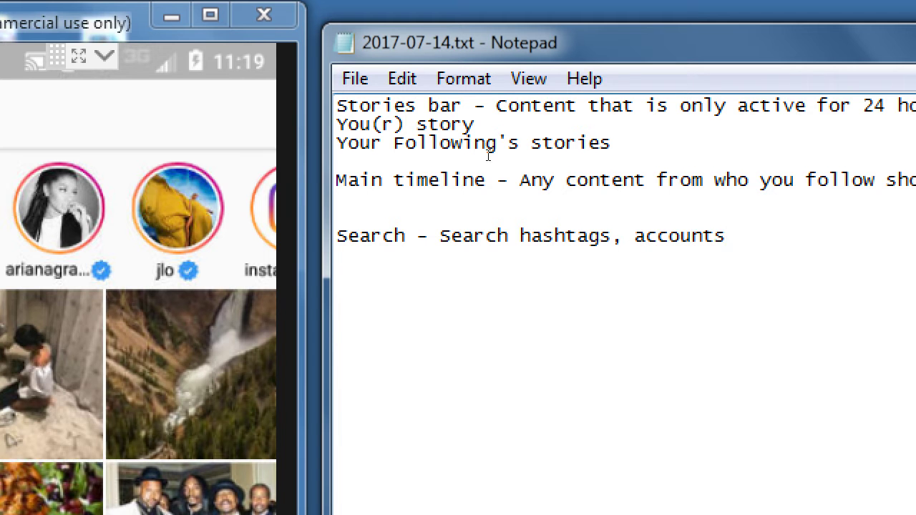
key(Return)
key(Tab)
text(Find )
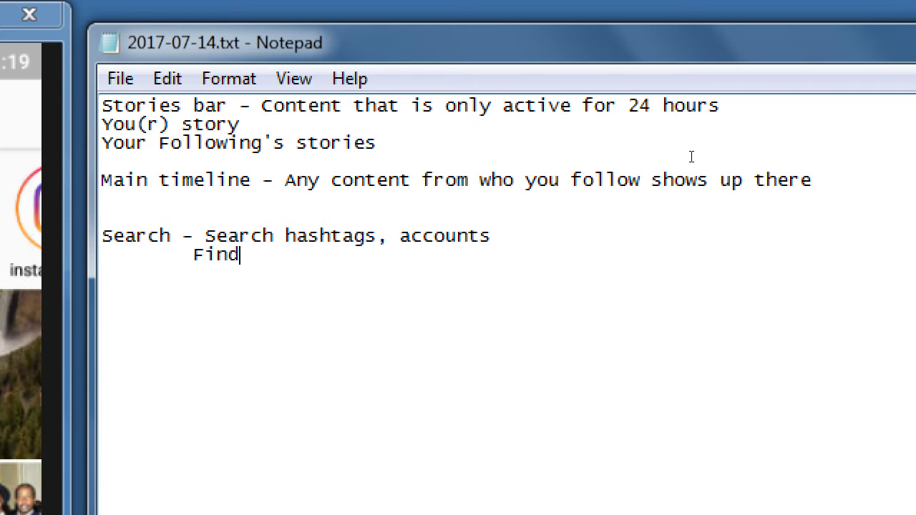
text(content)
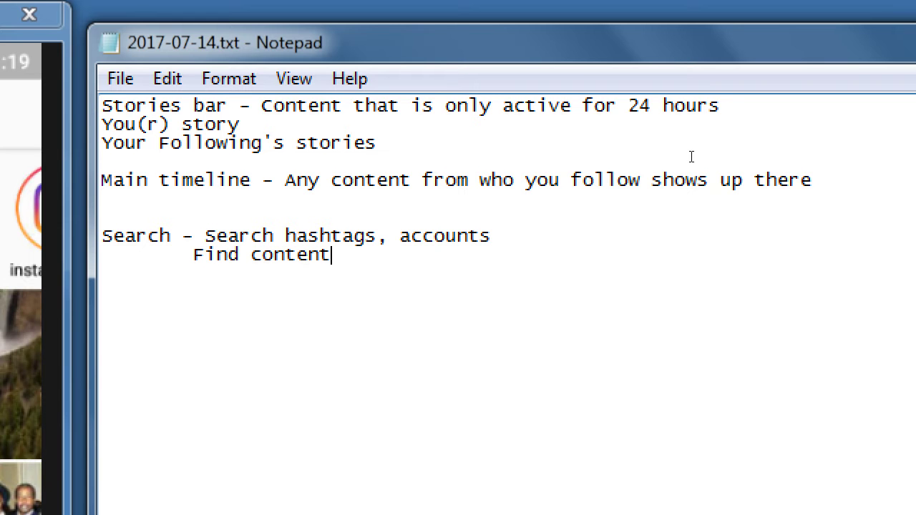
text(, live event)
key(BackSpace)
key(BackSpace)
text(ents.)
Step: Add the indented Search note 'Get inspiration (competitor analysis)'
key(Return)
key(Tab)
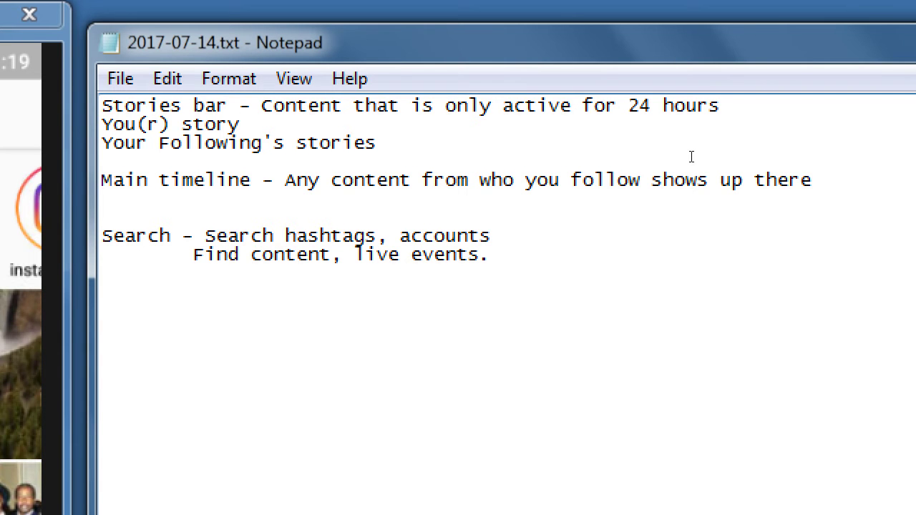
text(GO)
key(BackSpace)
text(et inspiration)
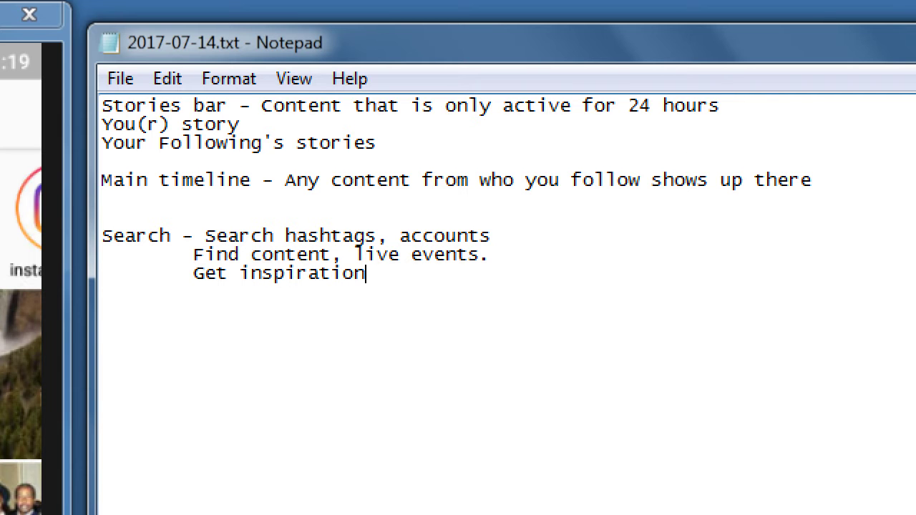
text( (competitor analysis)
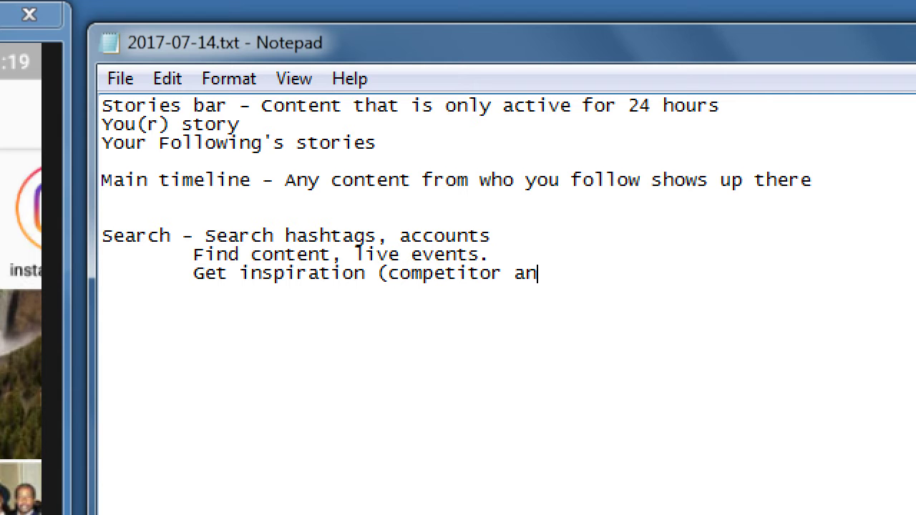
text())
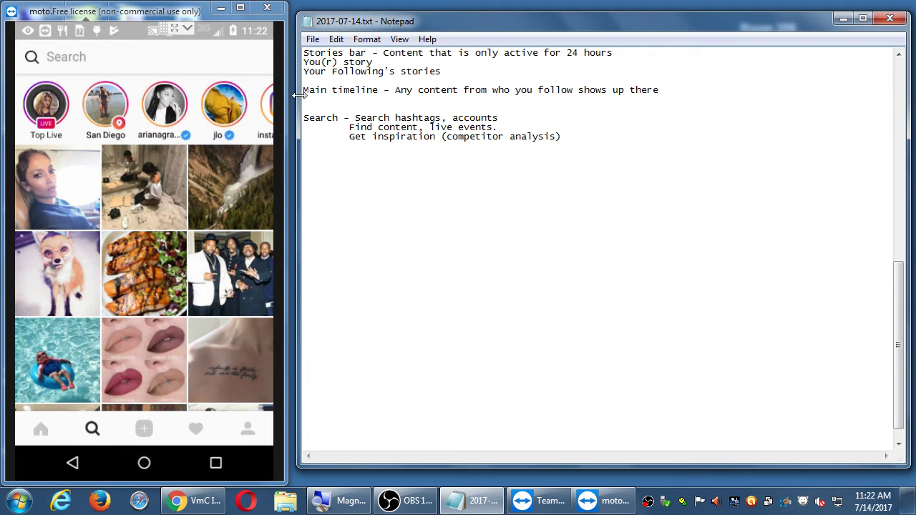
Step: Add the indented line 'Top displays Live broadcasts or popular stories' below the Search notes
key(Return)
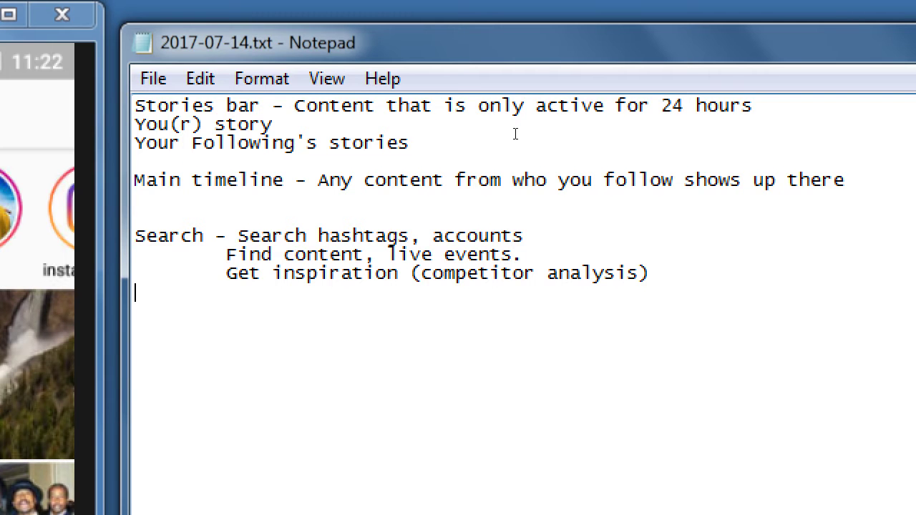
key(Tab)
text(Top displays )
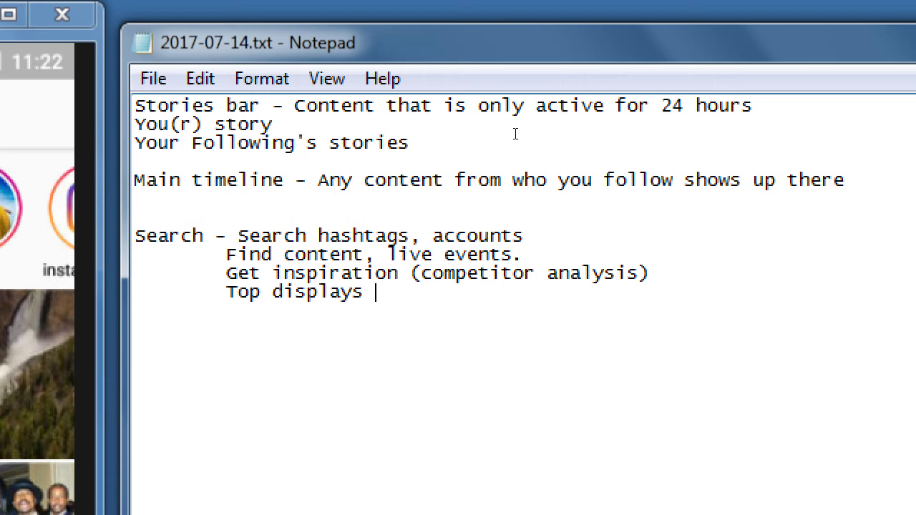
text(Live bro)
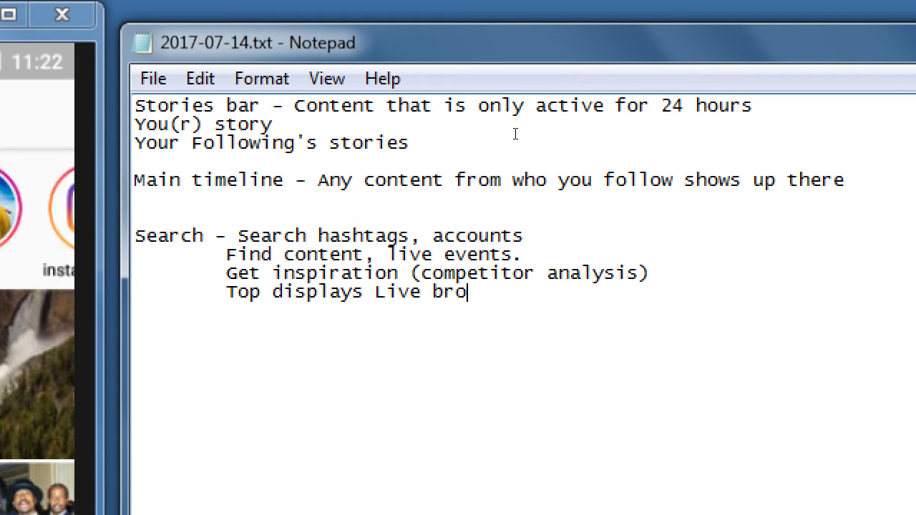
text(adcasts or )
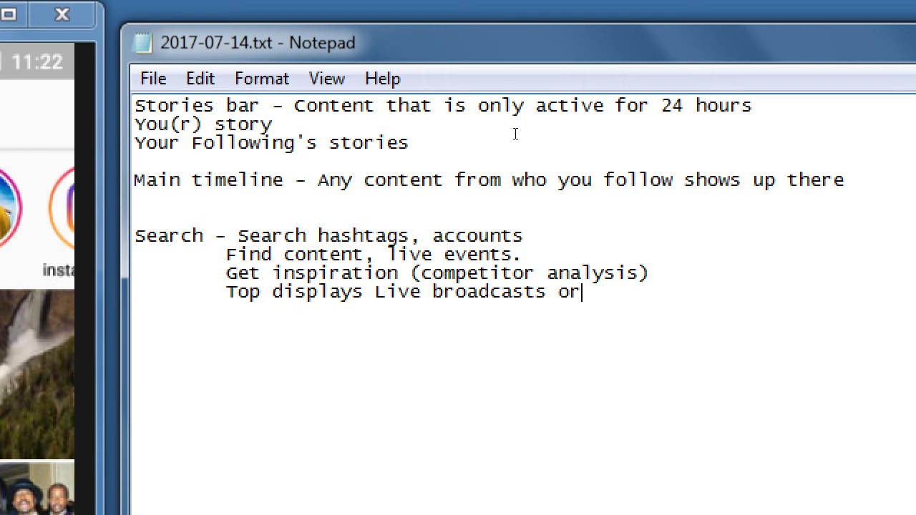
text(popular stories)
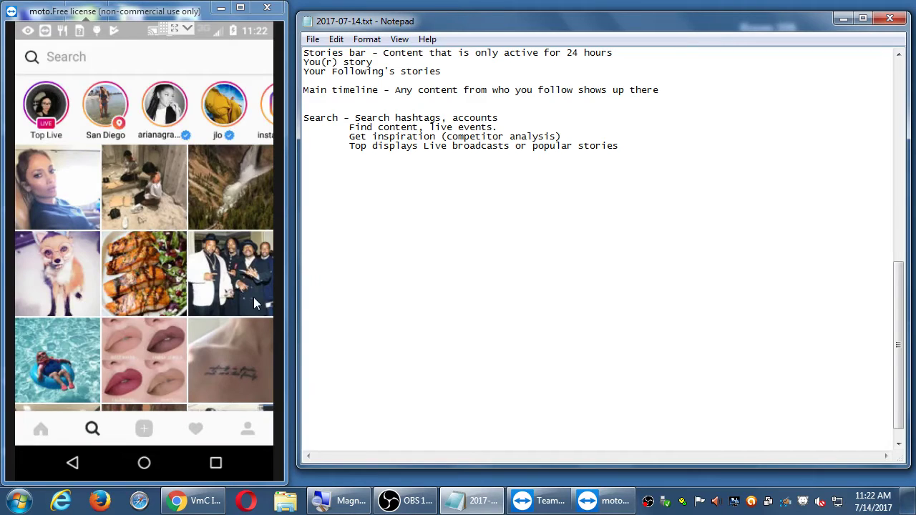
scroll(254, 302, down, 3)
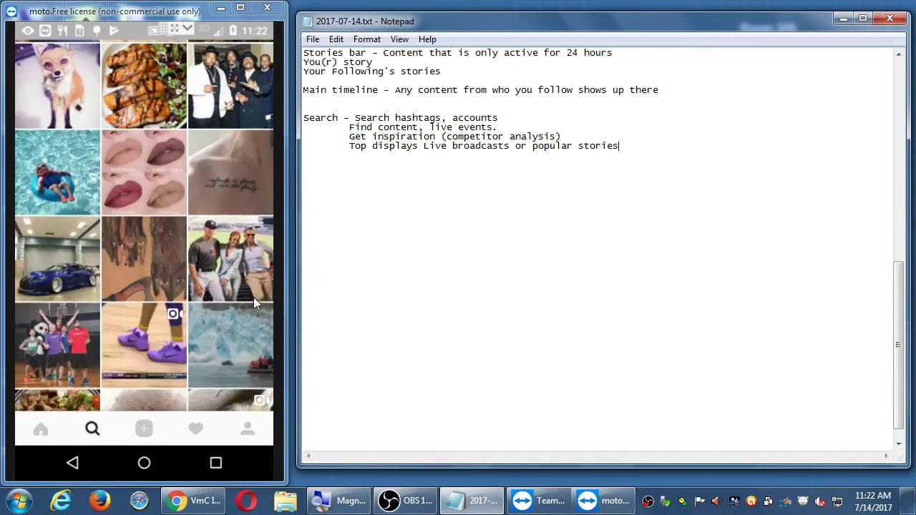
scroll(253, 300, down, 5)
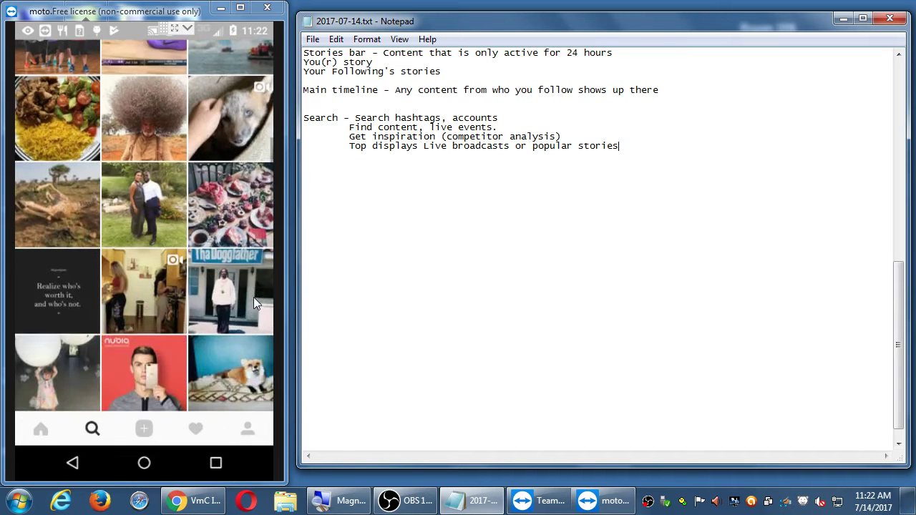
scroll(253, 297, down, 5)
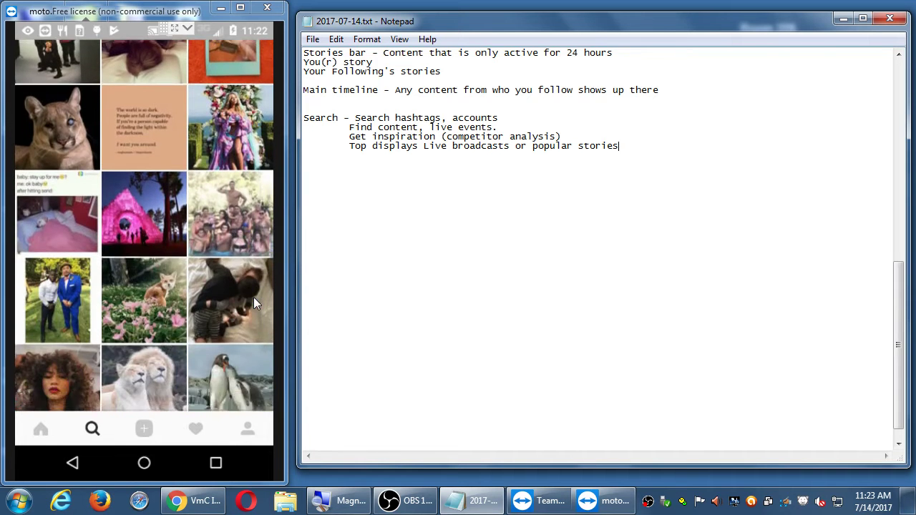
scroll(253, 297, down, 2)
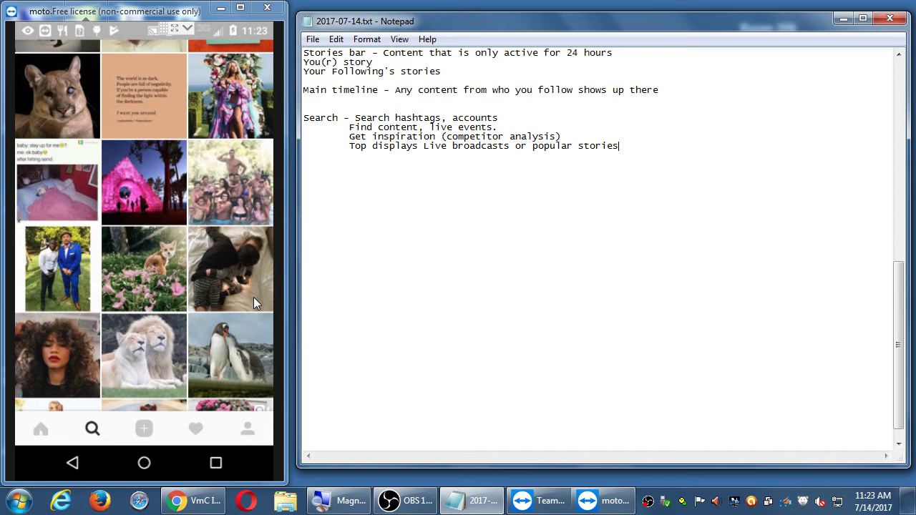
scroll(253, 297, down, 2)
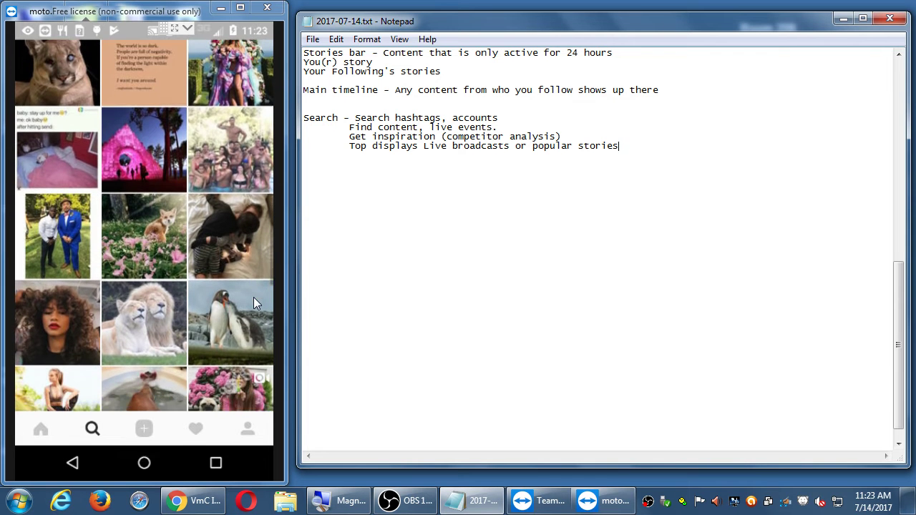
scroll(254, 297, down, 5)
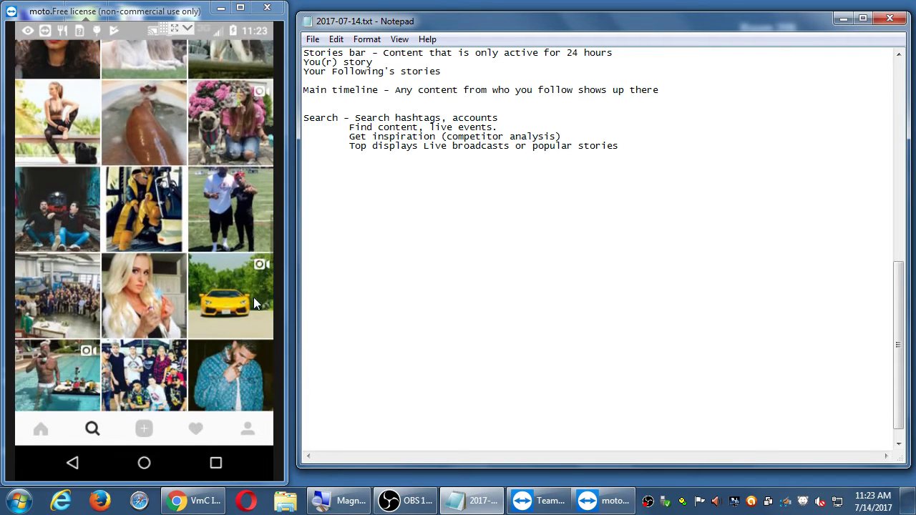
scroll(253, 297, down, 5)
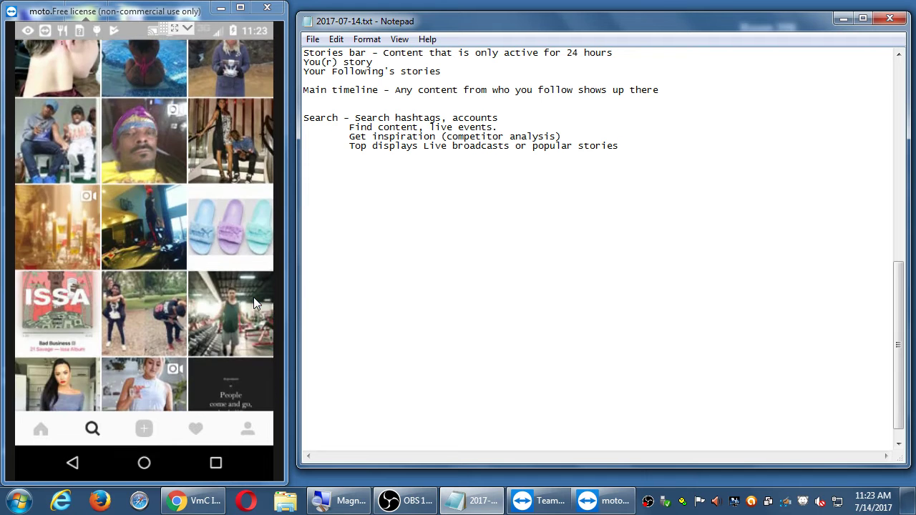
scroll(253, 297, down, 5)
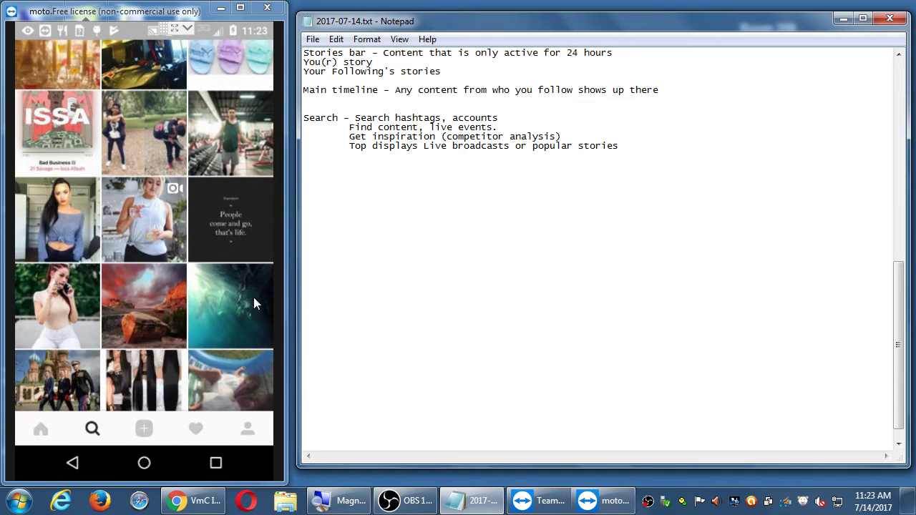
scroll(254, 297, down, 5)
drag(253, 297, 254, 297)
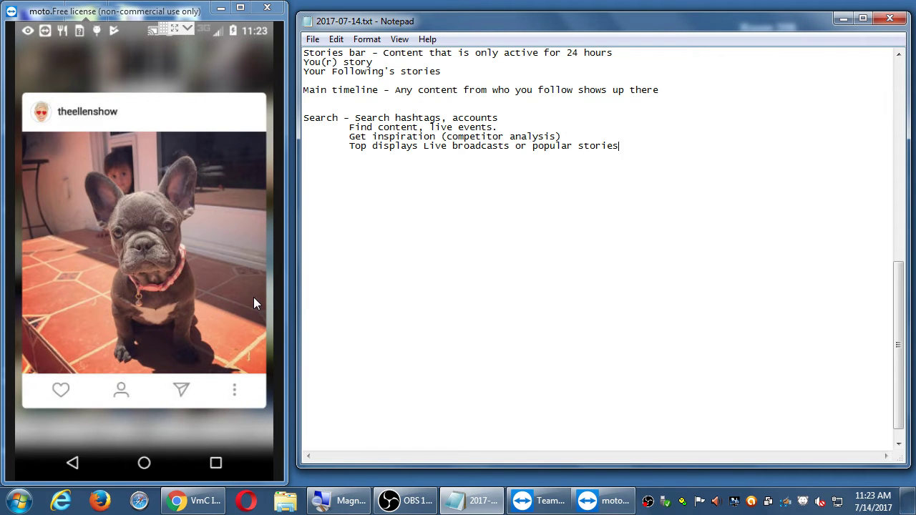
drag(254, 297, 254, 297)
scroll(253, 297, down, 5)
scroll(254, 297, down, 3)
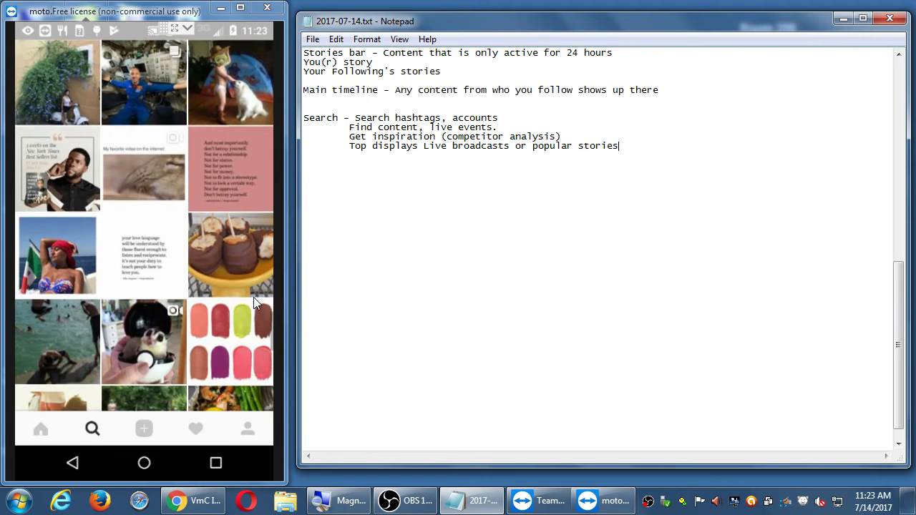
scroll(254, 297, down, 5)
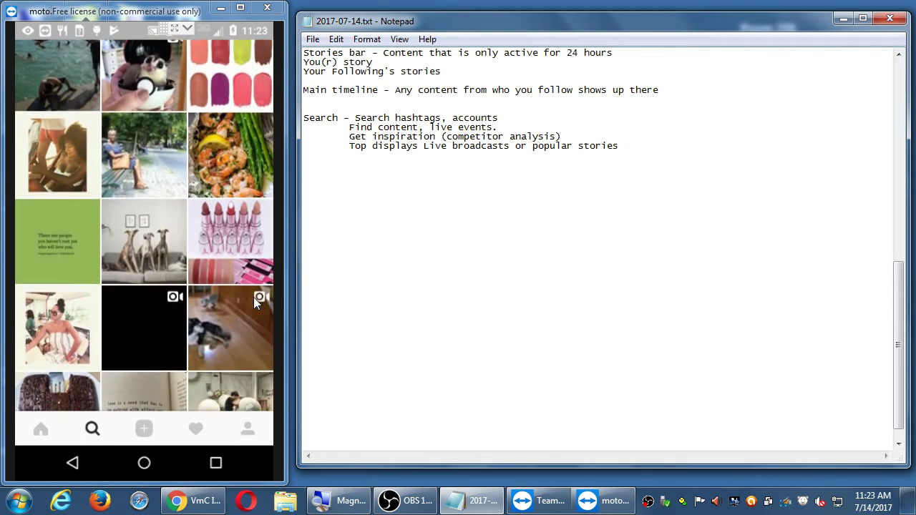
scroll(253, 297, down, 5)
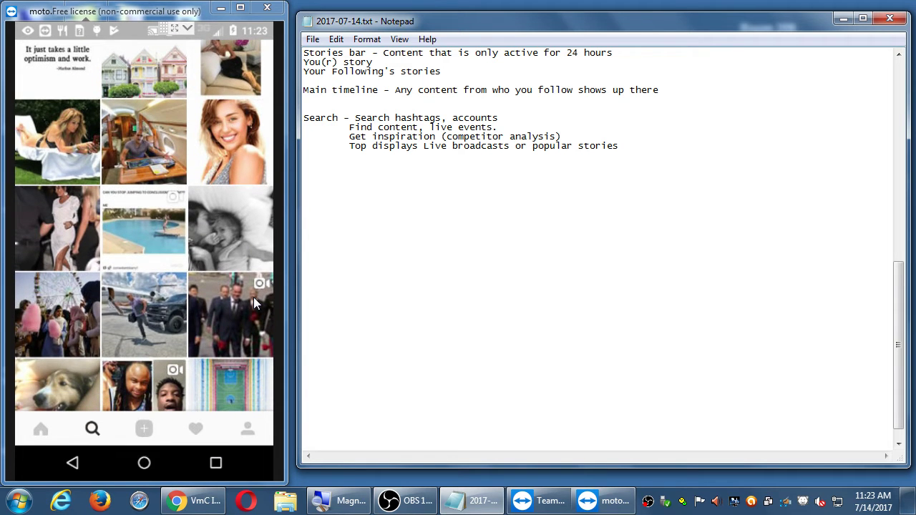
scroll(253, 297, up, 10)
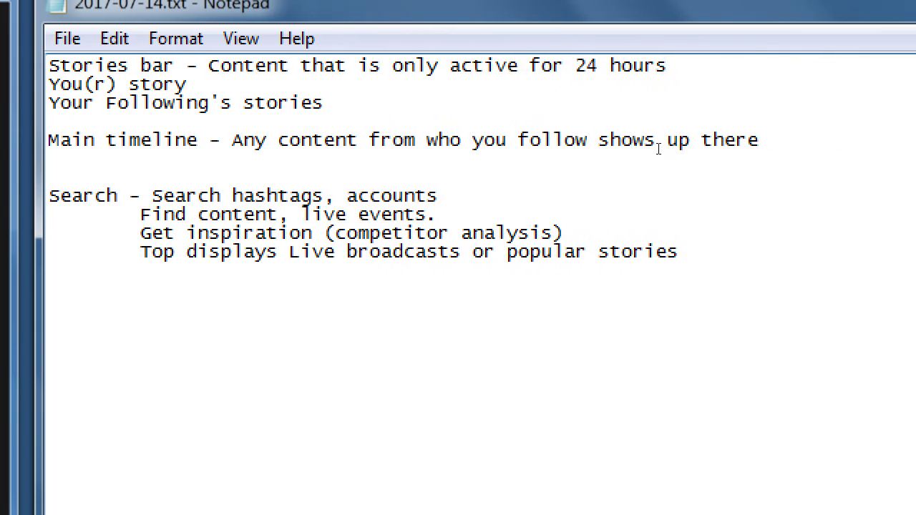
Step: Add the indented note 'Next, popular photos or video from popular/viral accounts'
key(Tab)
text(Next, popular)
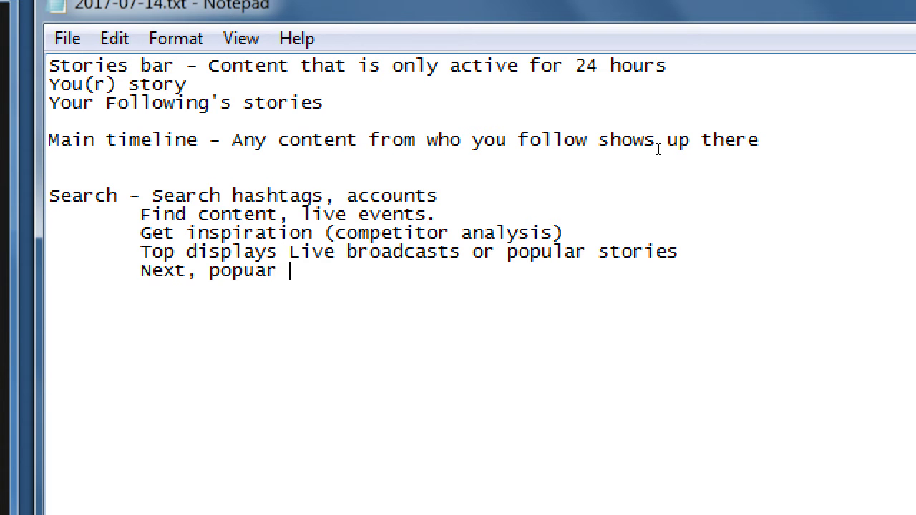
key(BackSpace)
key(BackSpace)
key(BackSpace)
text(lar photos)
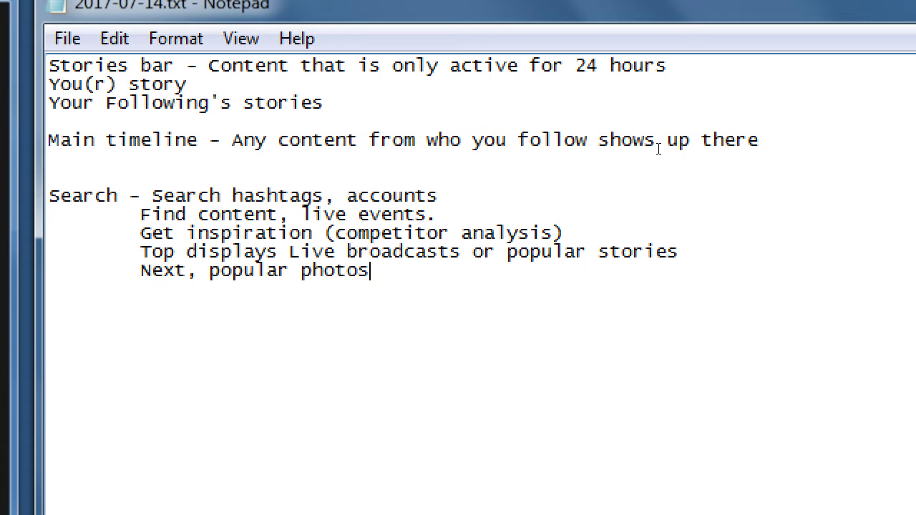
text( or video)
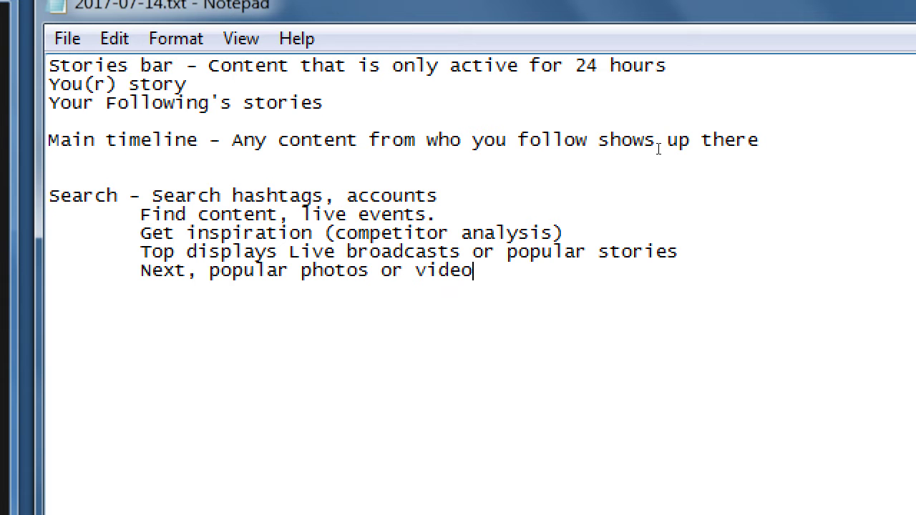
text( from popluar)
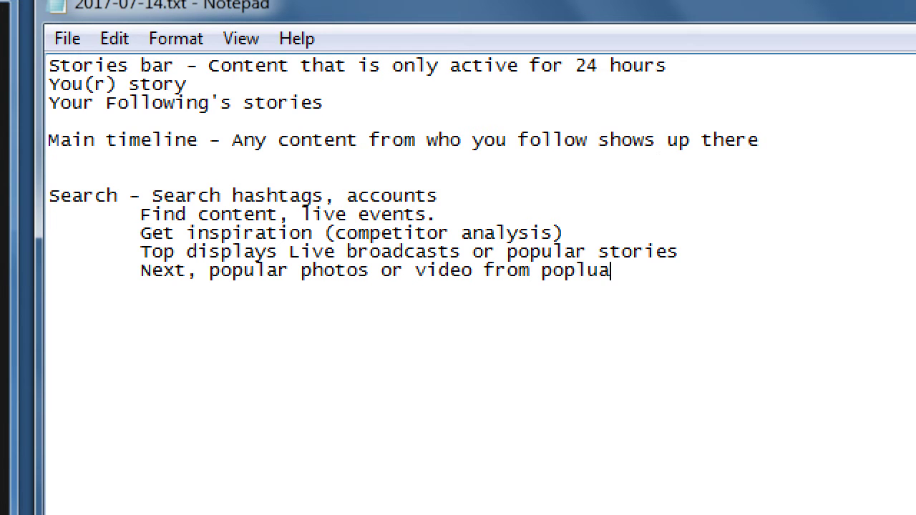
key(BackSpace)
key(BackSpace)
key(BackSpace)
key(BackSpace)
text(ular/viral accounts)
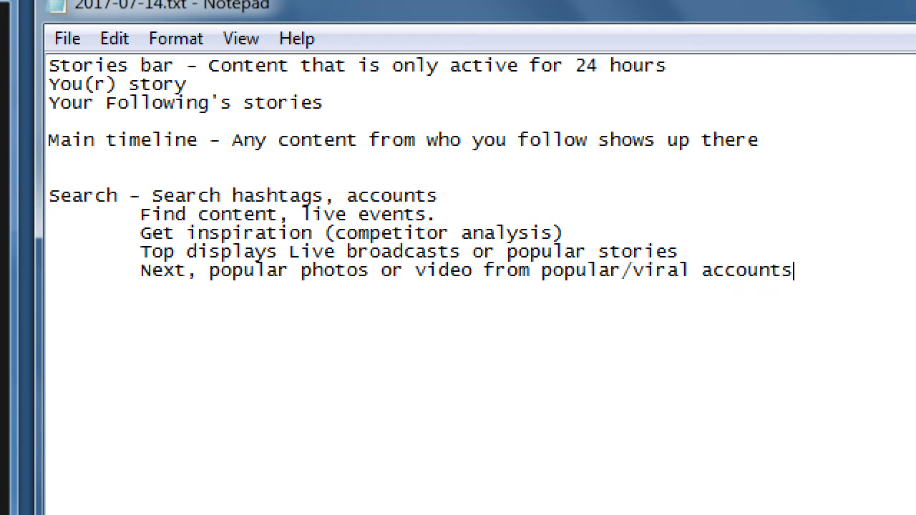
Step: Add the indented line 'At the very top: SEARCH' below it
key(Return)
key(Tab)
text(At the very top)
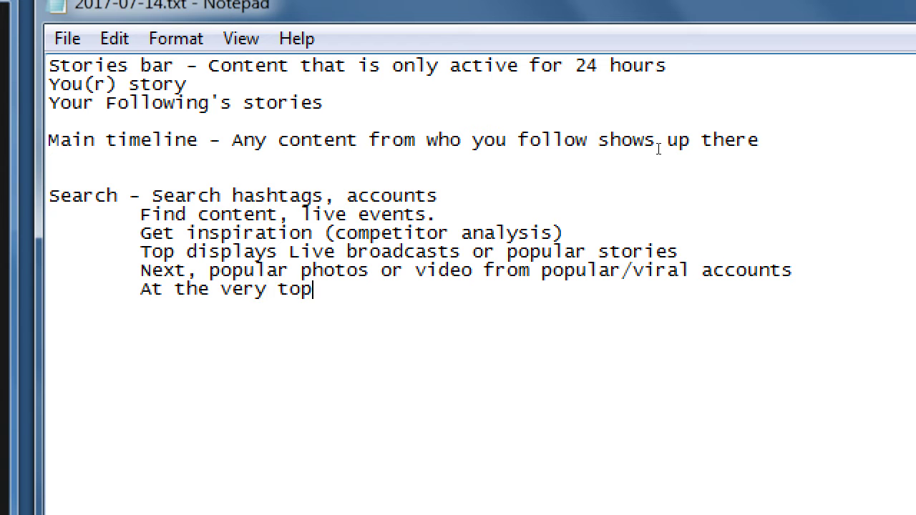
text(: SEARCH)
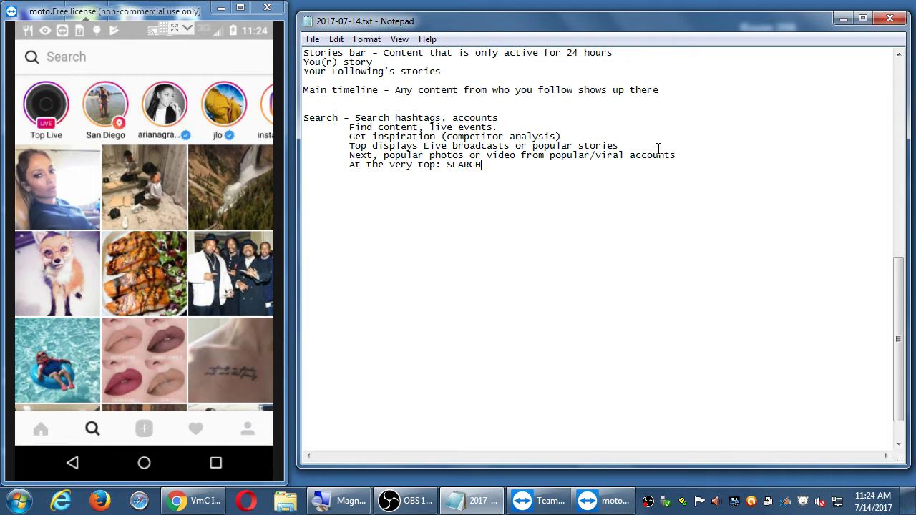
Step: Search Explore for 'cats' and review Top results like cats_of_instagram, #cats and #catsofinstagram
click(98, 435)
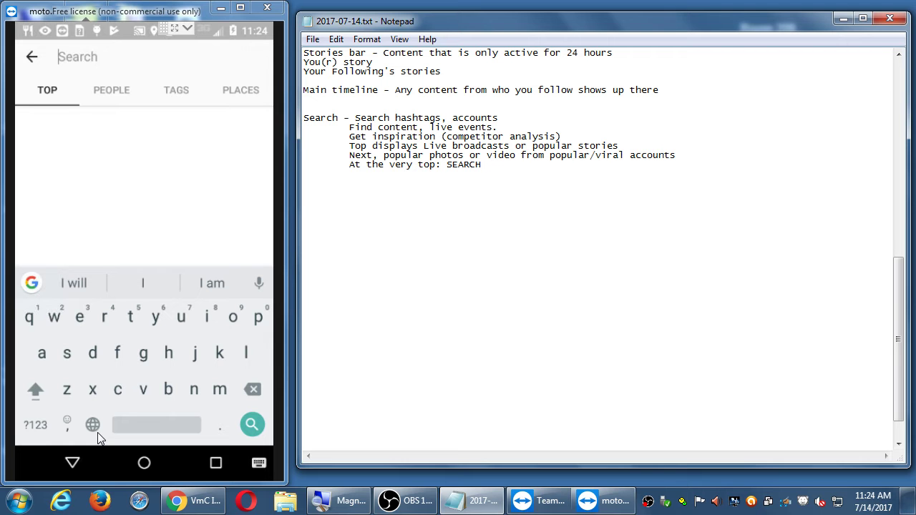
text(cats)
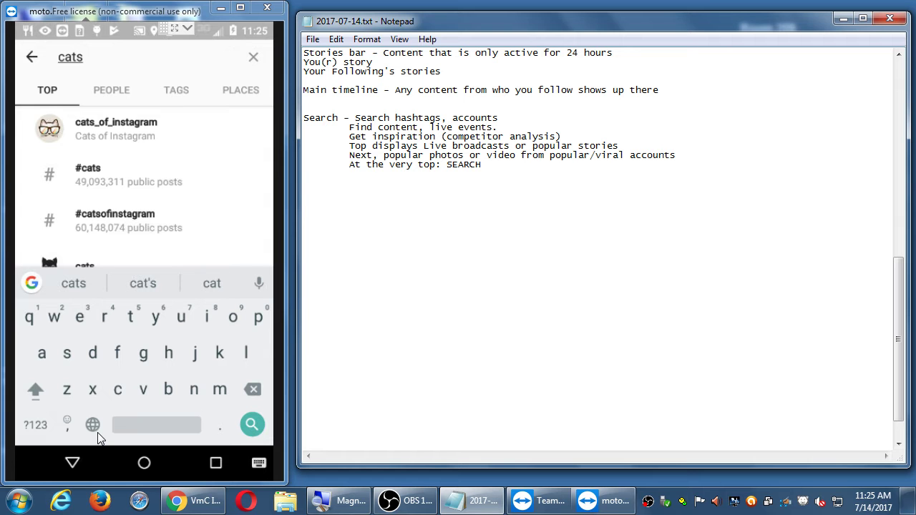
right_click(98, 438)
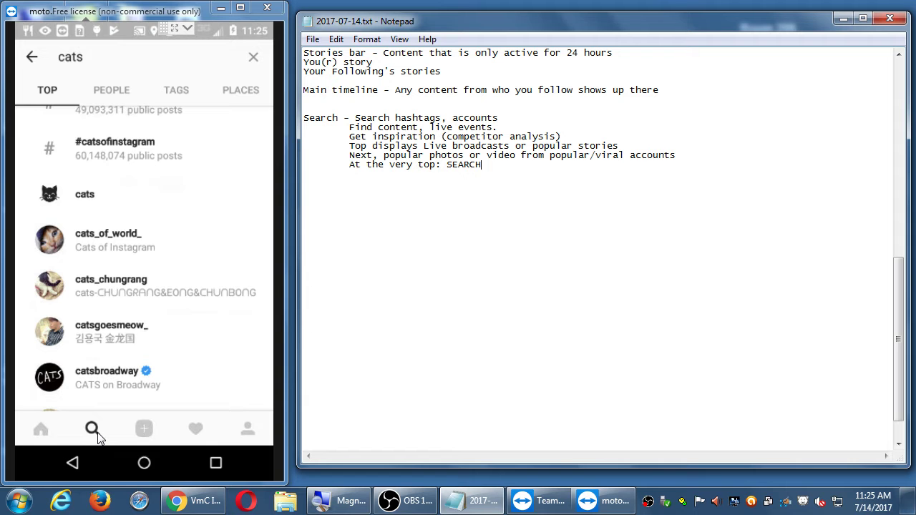
click(99, 438)
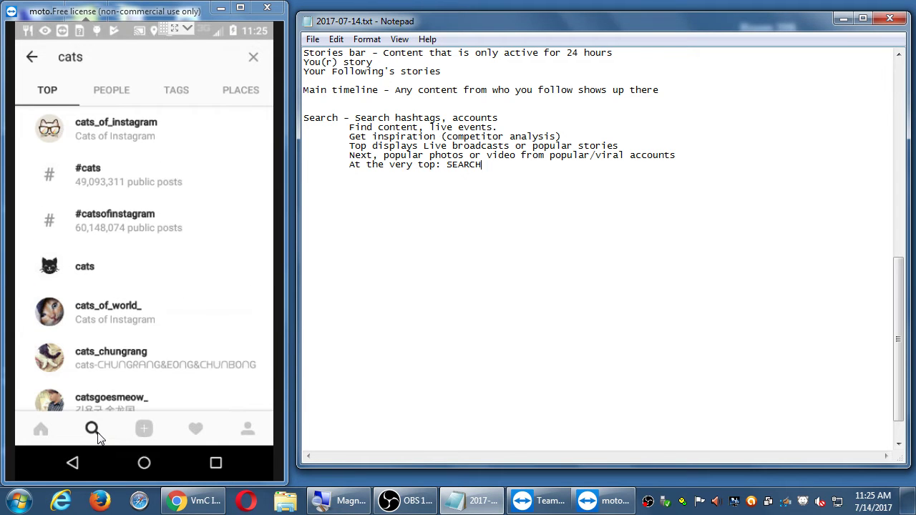
click(98, 437)
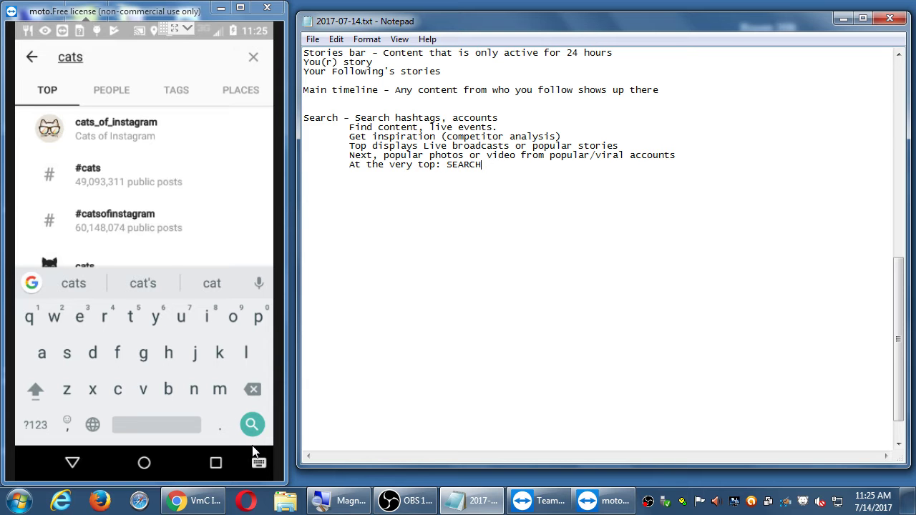
Step: Hide the keyboard to reveal more 'cats' results, including places like Baldwin Park Shelter Cats
click(254, 452)
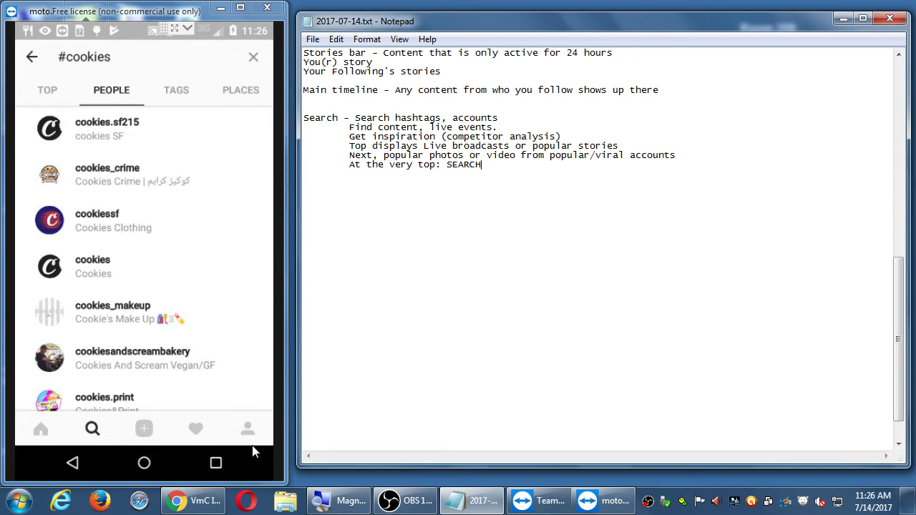
Step: Scroll through the '#cookies' results, ending on places such as Milk Jar Cookies
scroll(254, 451, down, 3)
scroll(254, 451, down, 5)
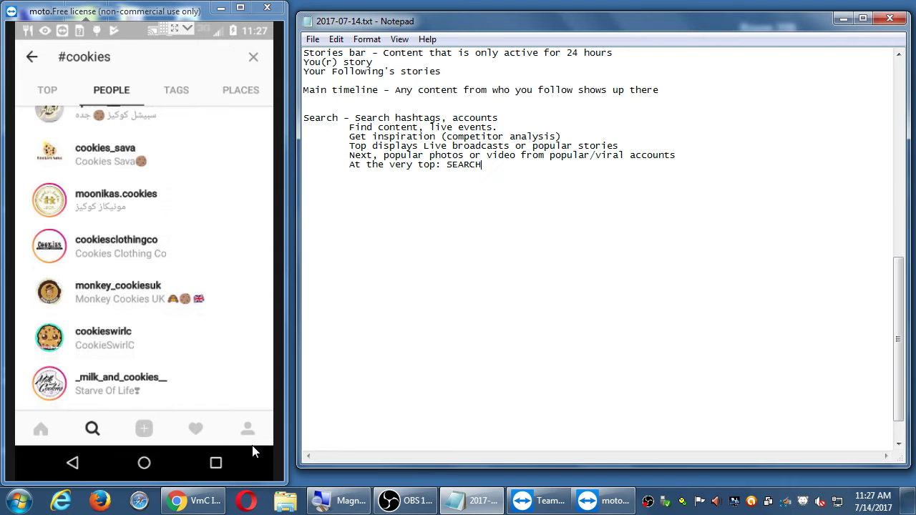
scroll(254, 451, down, 5)
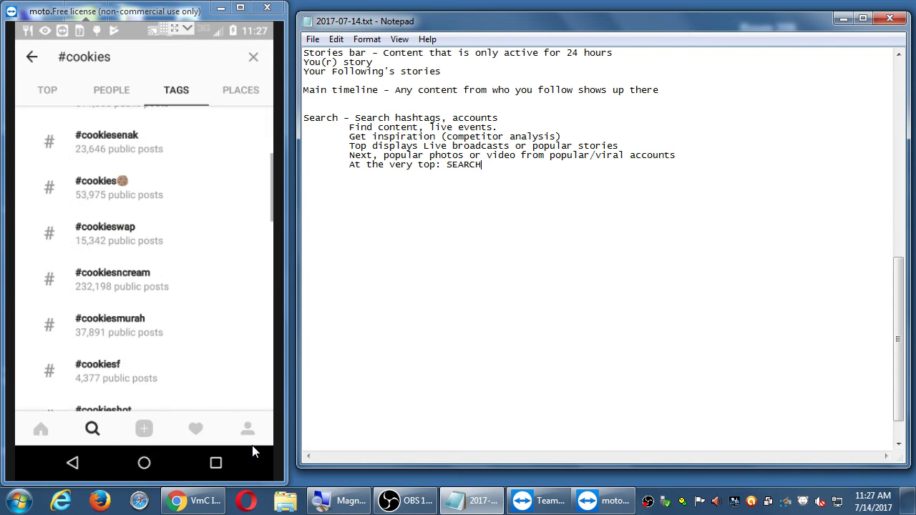
scroll(254, 451, up, 5)
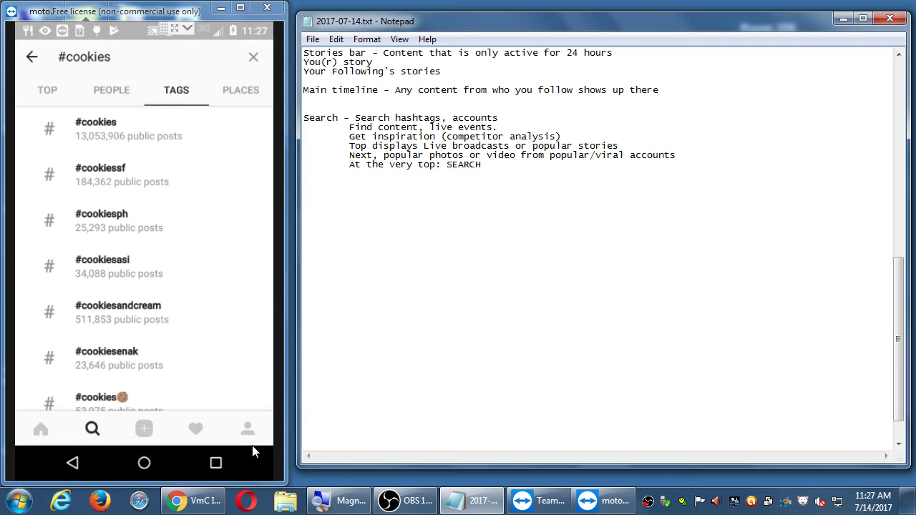
scroll(254, 451, down, 1)
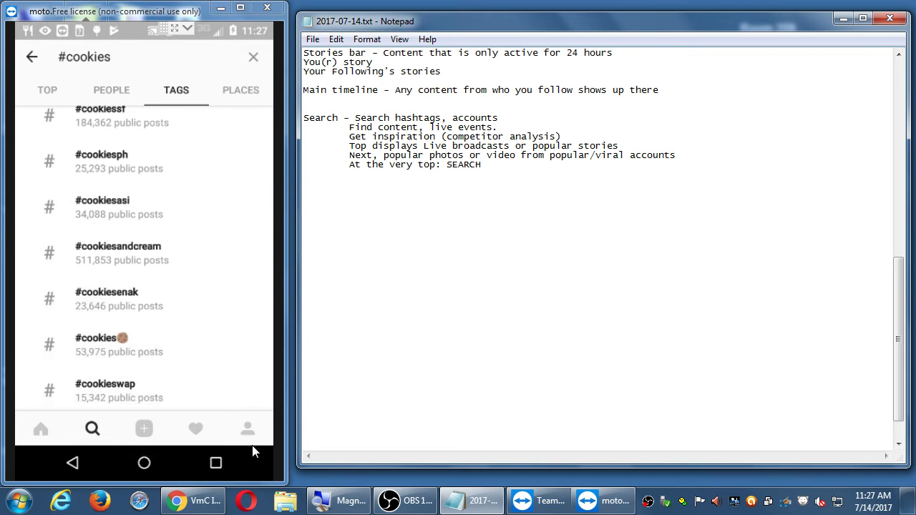
scroll(254, 451, up, 1)
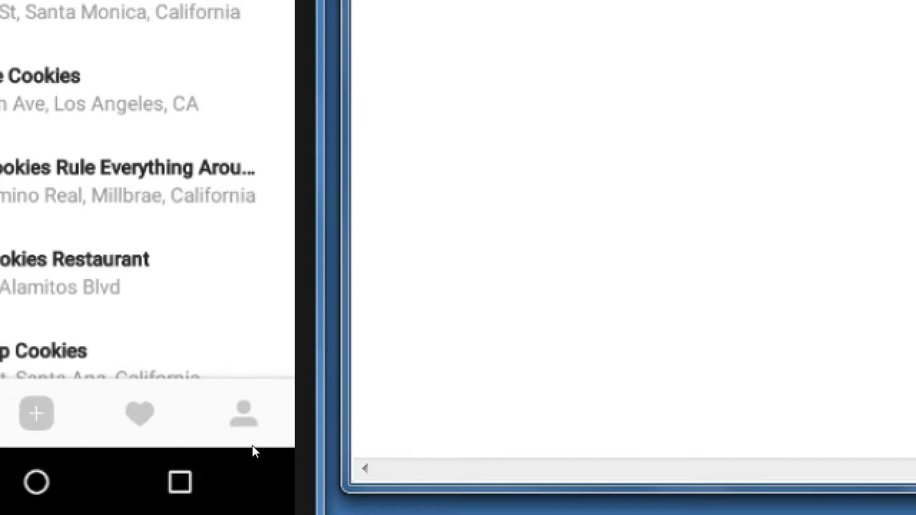
Step: Add the line 'Click on Search at the top (in the Search screen)' below SEARCH
key(Return)
text(Click on Search at the top (in the SErach)
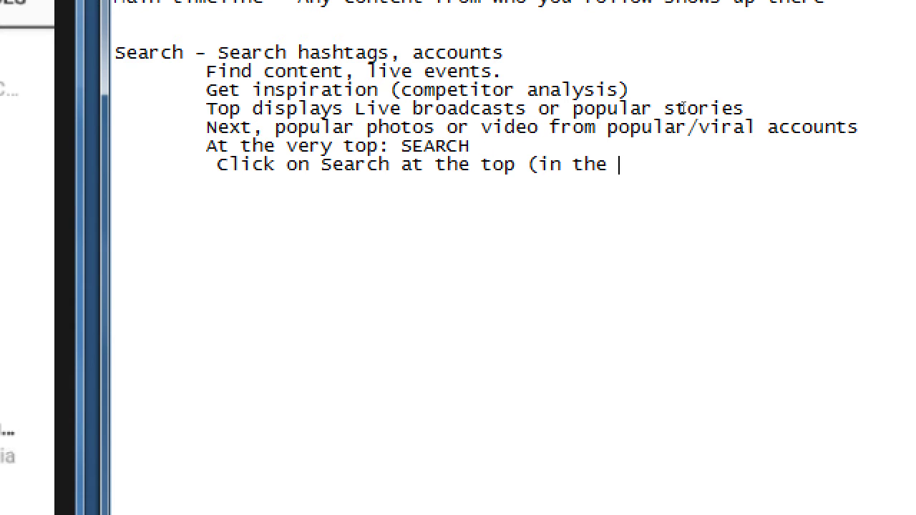
key(BackSpace)
key(BackSpace)
key(BackSpace)
key(BackSpace)
key(BackSpace)
text(arc)
key(BackSpace)
key(BackSpace)
key(BackSpace)
text(earch screen))
Step: Add an indented line 'Then you can find People, (Hash)tags, places, Top results'
key(Return)
key(Tab)
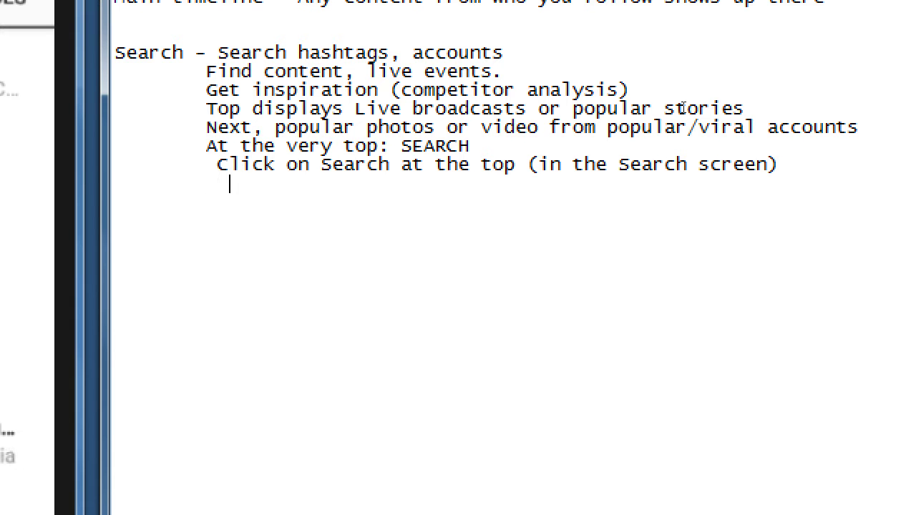
text(Then you can find)
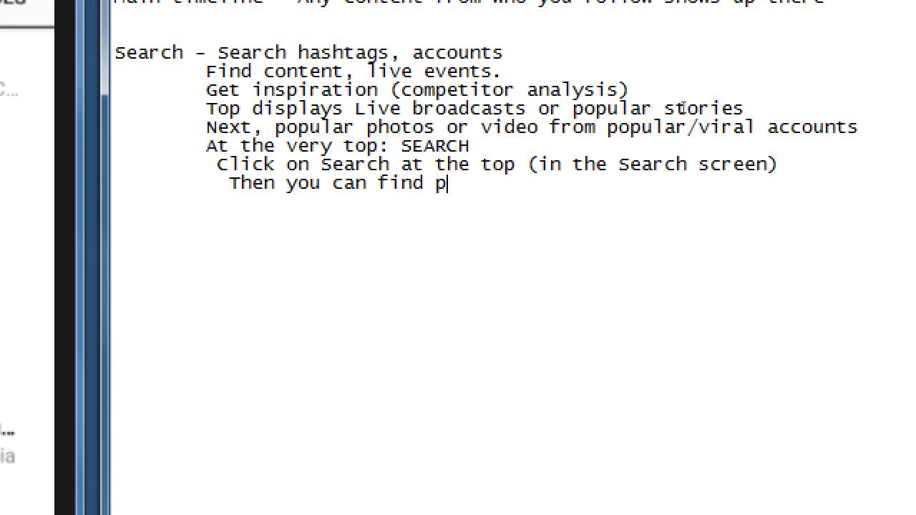
text( People, )
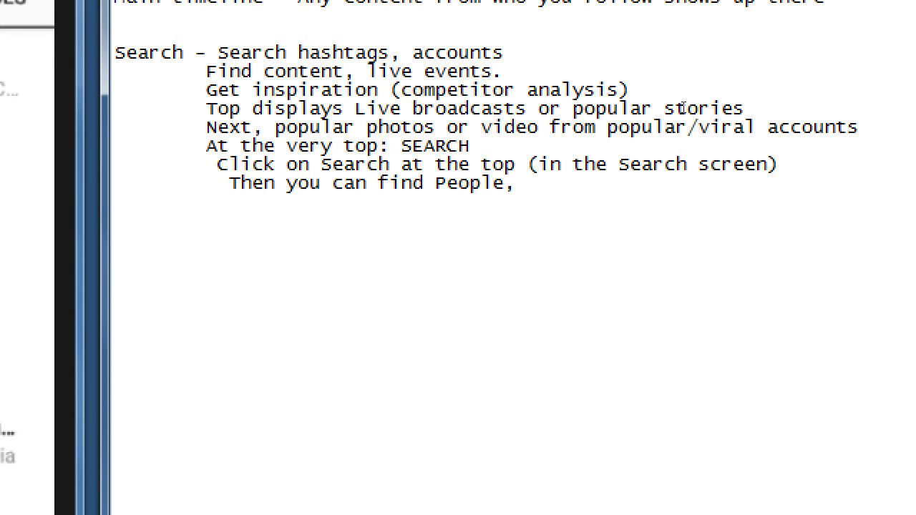
text((a)
key(BackSpace)
text(=)
key(BackSpace)
text(Hash)tags,)
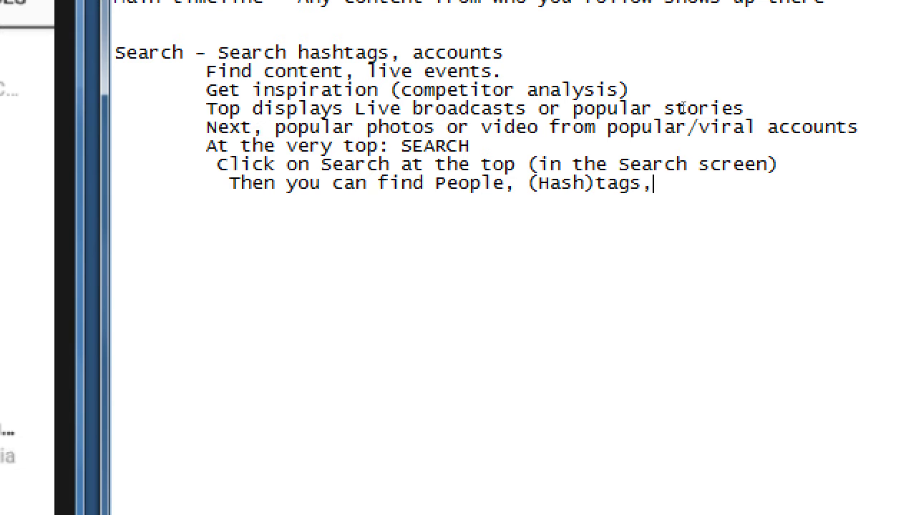
text( plac)
key(BackSpace)
key(BackSpace)
key(BackSpace)
text(places, Top results)
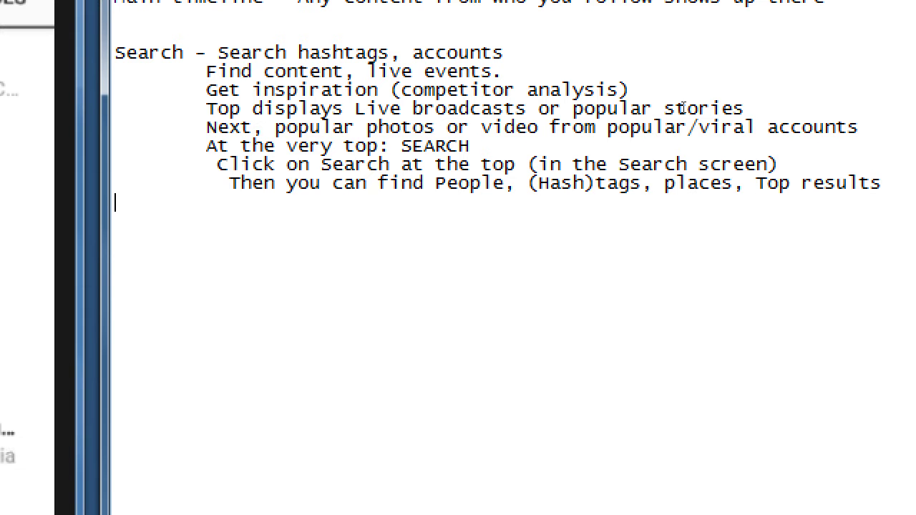
key(Tab)
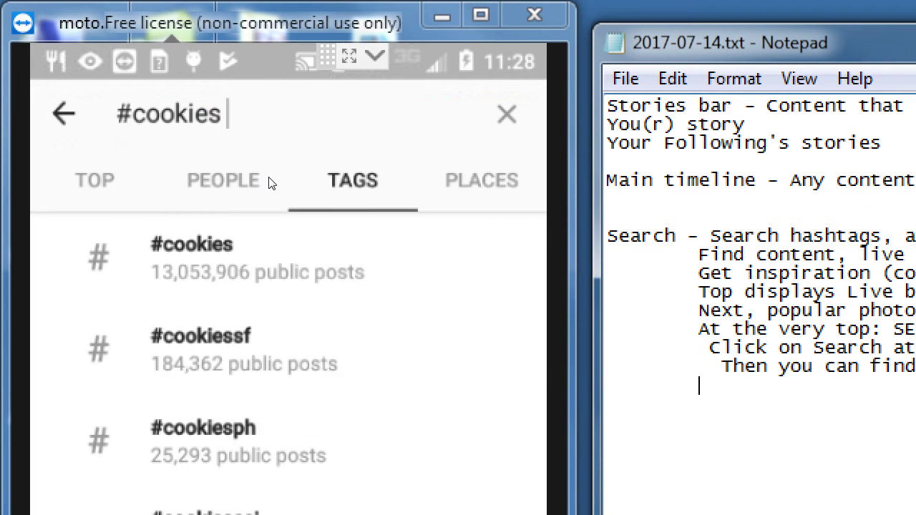
Step: Change the search to 'cookies san diego' without the hashtag and browse its Places results
text(san)
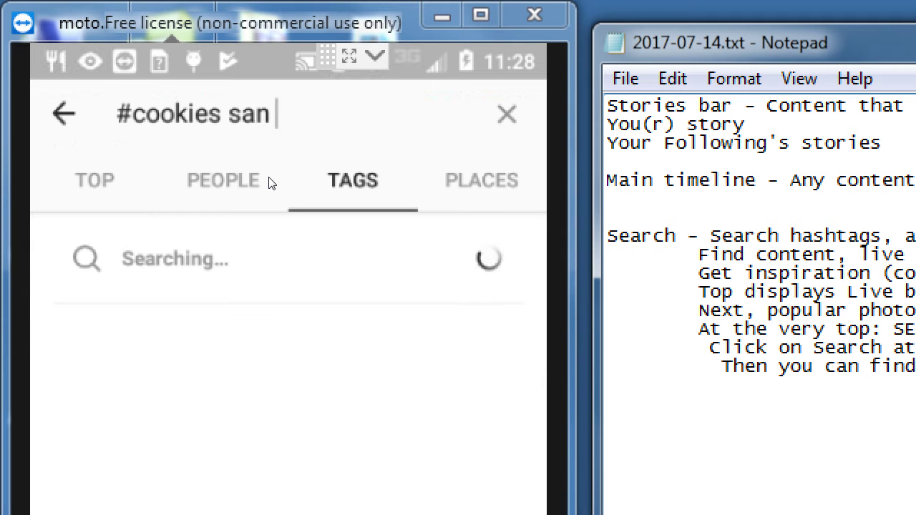
text( diego)
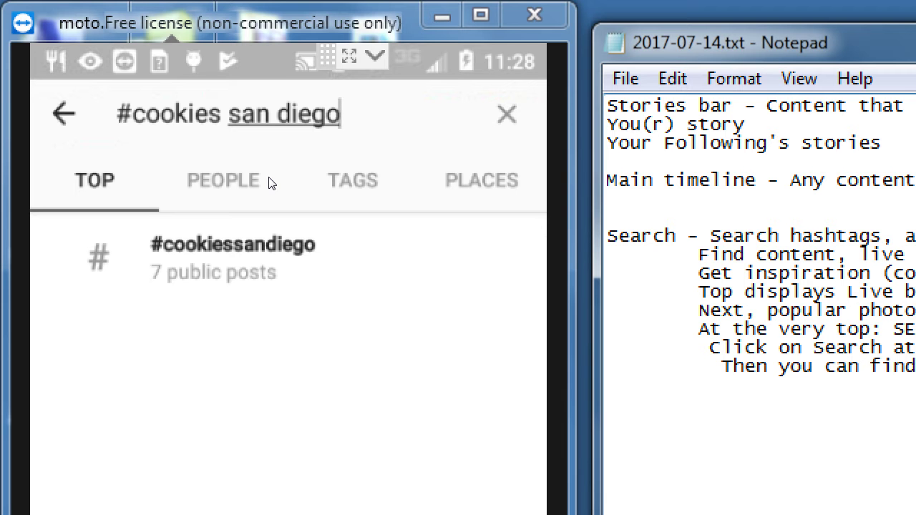
key(BackSpace)
key(BackSpace)
key(BackSpace)
text(co)
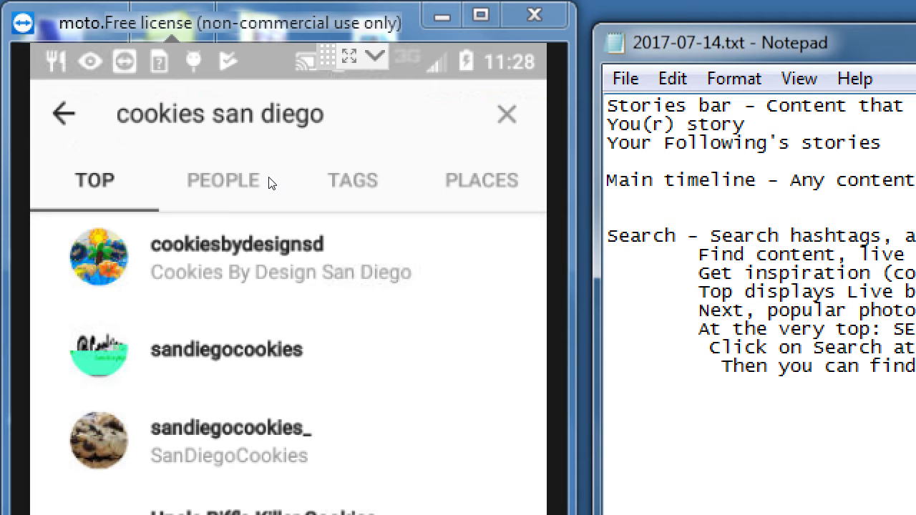
scroll(271, 183, down, 3)
scroll(270, 184, down, 8)
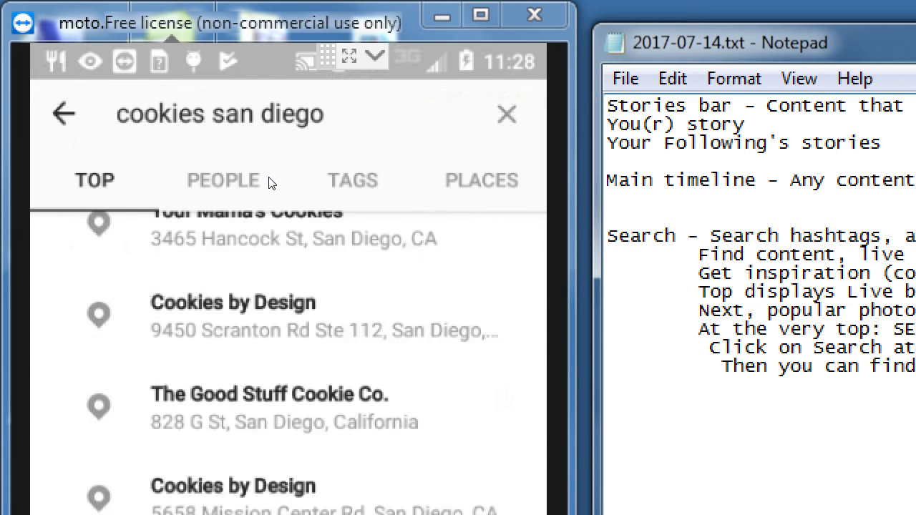
scroll(271, 183, down, 1)
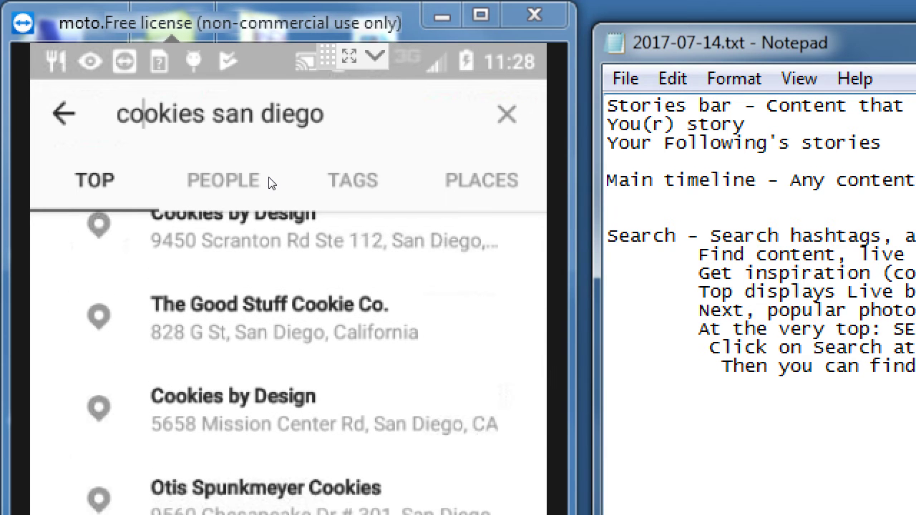
scroll(271, 183, up, 10)
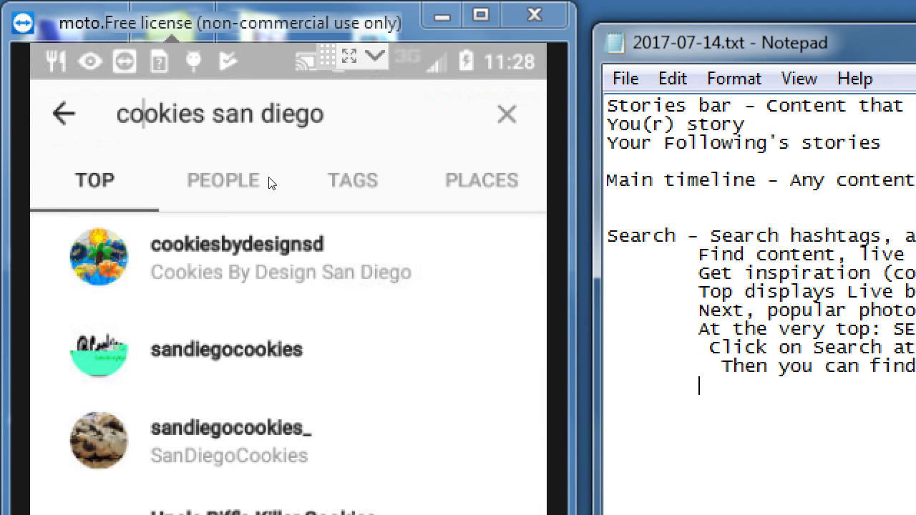
scroll(270, 183, right, 3)
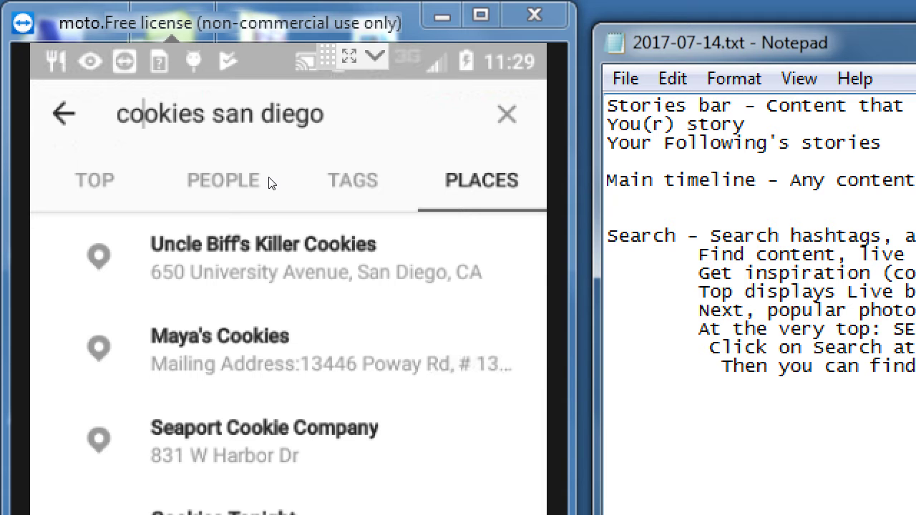
Step: Delete 'san diego' so the search reads 'cookies', showing accounts like cookiessf
key(End)
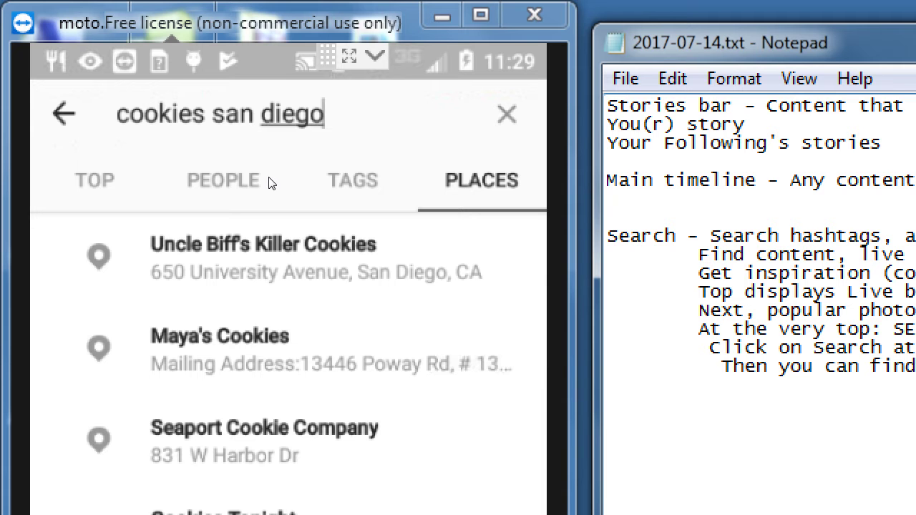
key(BackSpace)
key(BackSpace)
key(BackSpace)
key(BackSpace)
key(BackSpace)
key(BackSpace)
key(BackSpace)
key(BackSpace)
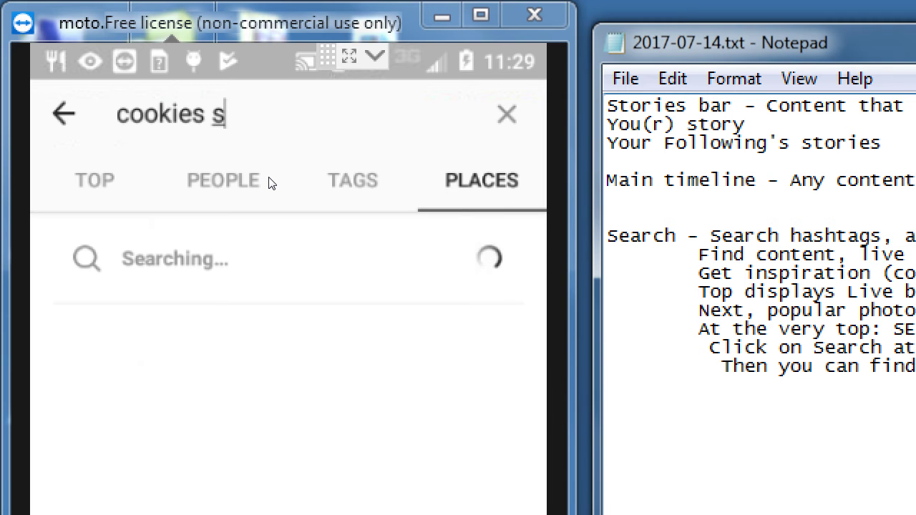
key(BackSpace)
key(BackSpace)
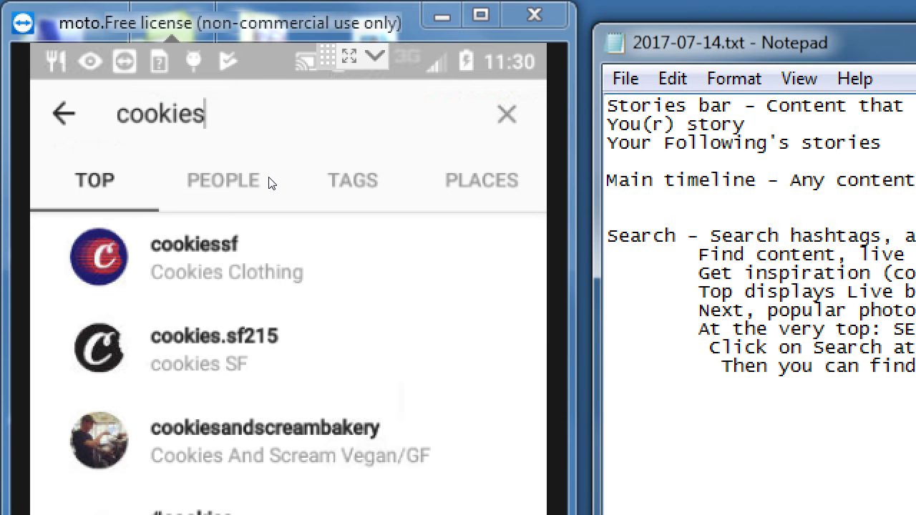
Step: Switch the 'cookies' search to its People results
click(271, 184)
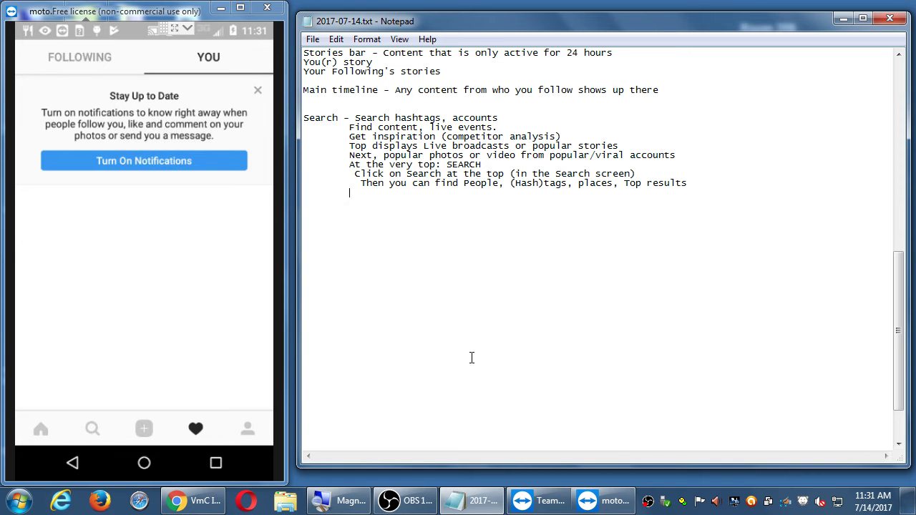
Step: Insert an 'At the bottom bar:' heading above Search with a Home icon note beneath it
key(Up)
key(Up)
key(Up)
key(Up)
key(Up)
key(Up)
key(Up)
key(Return)
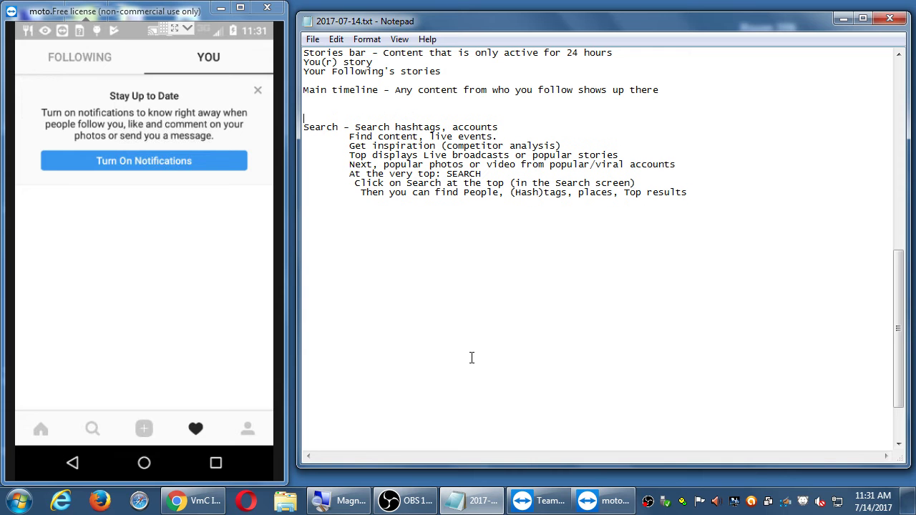
key(Return)
key(Up)
text(At the t)
text(ottom bar:)
key(Return)
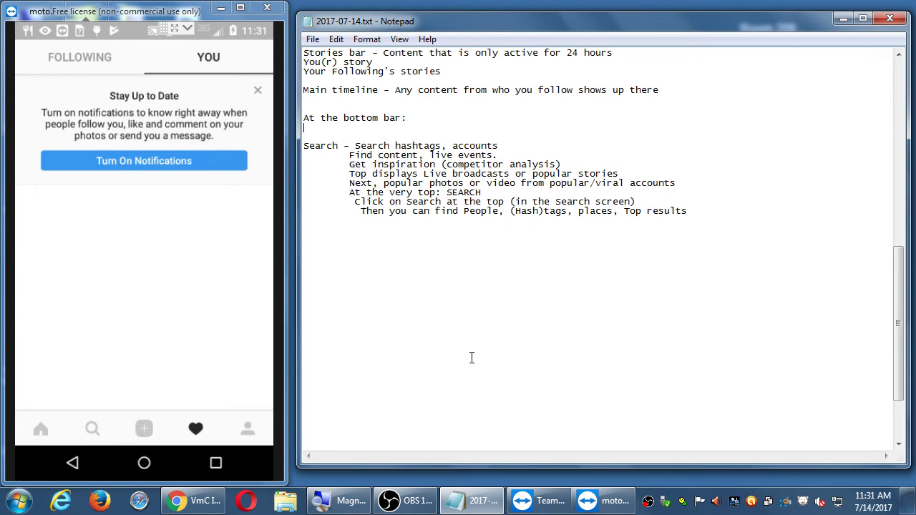
text(Home icon  - Takes you back)
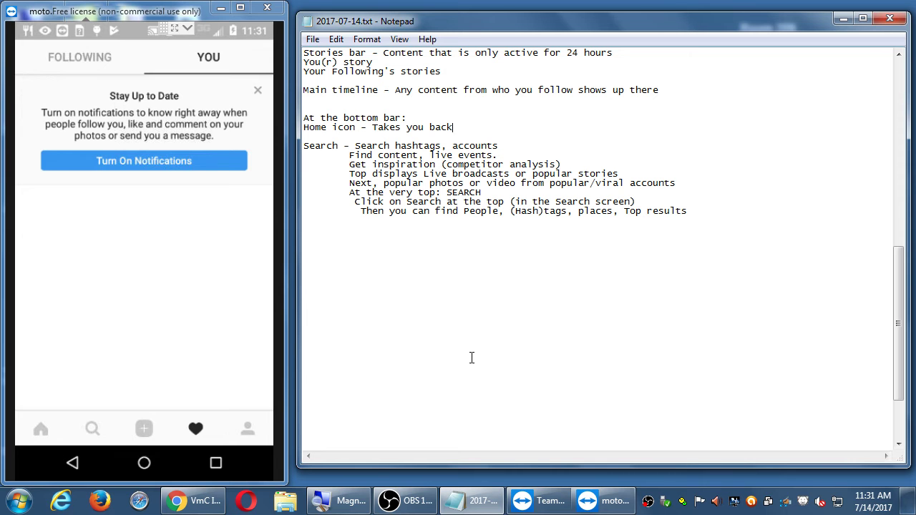
text( to where you see what)
Step: Move the Main timeline note under the heading and add 'Share - Like that camera at top-left'
key(Up)
key(shift+End)
key(ctrl+x)
key(Down)
key(Down)
key(Down)
key(Down)
key(shift+End)
key(ctrl+v)
key(Down)
key(Down)
key(Up)
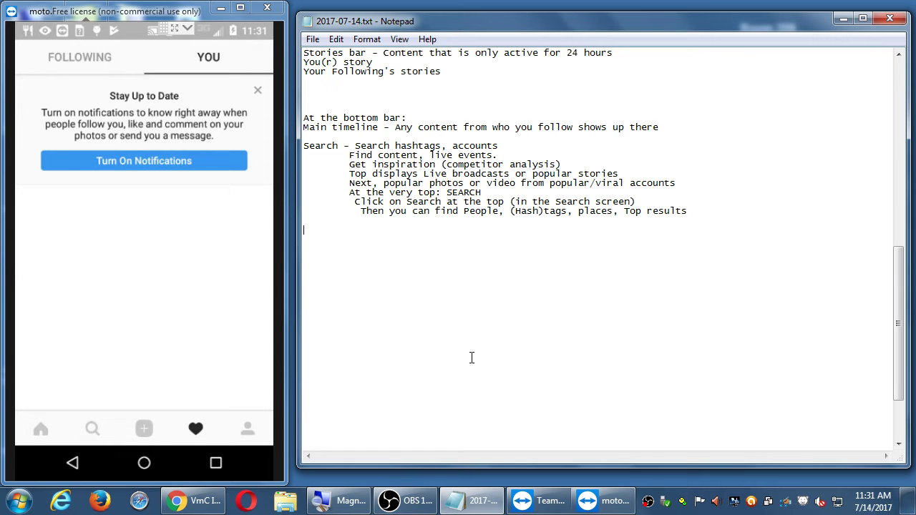
text(Share - Like that camera at top-left)
Step: Add 'Likes - See activity on your content.' with an indented 'OR the activity of who you follow.'
key(Return)
key(Return)
key(Return)
text(Likes - )
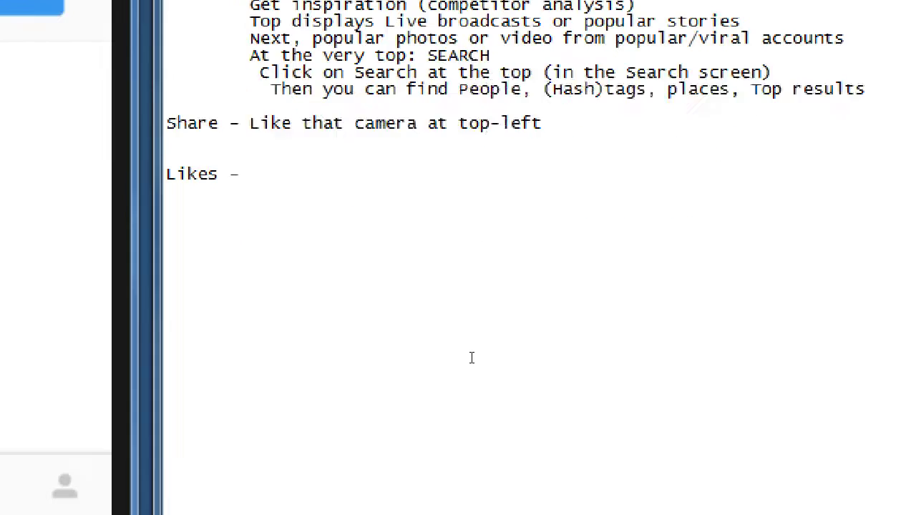
text(See)
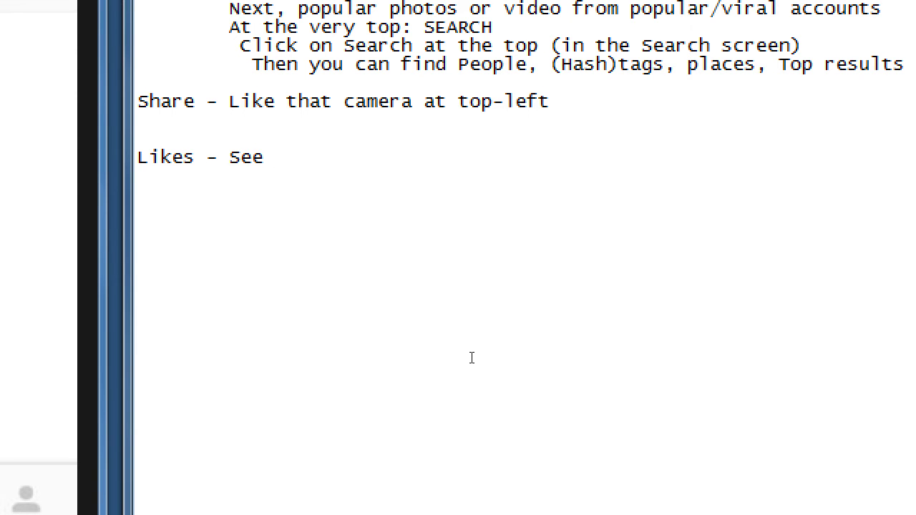
text( activity on your content.)
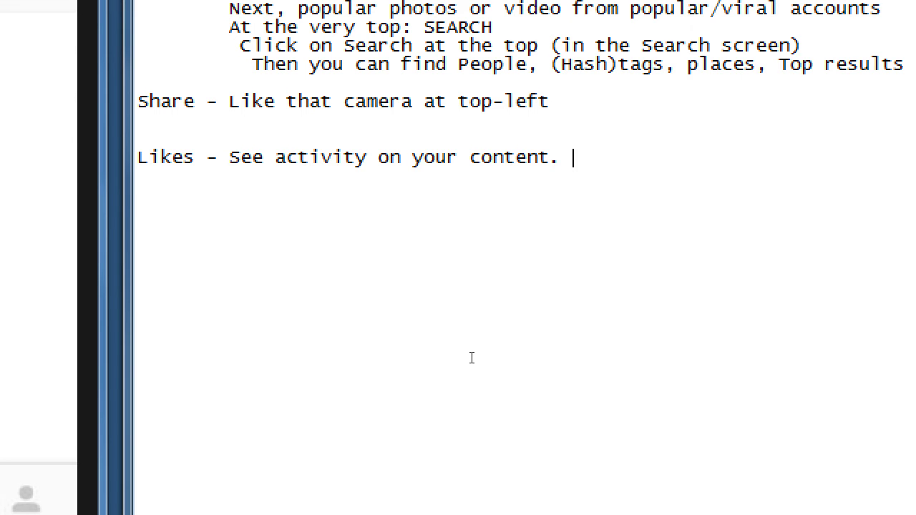
key(Return)
key(Tab)
text(OR the activity )
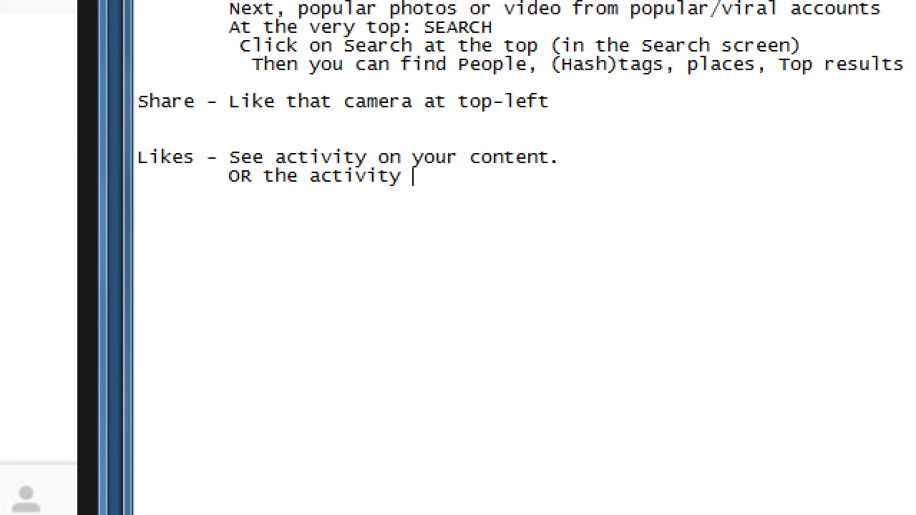
text(of who you fo)
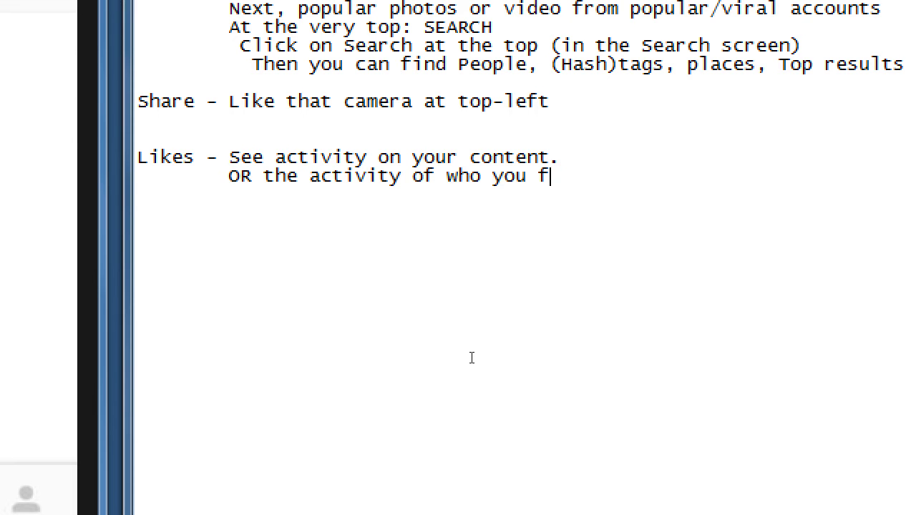
text(llow.)
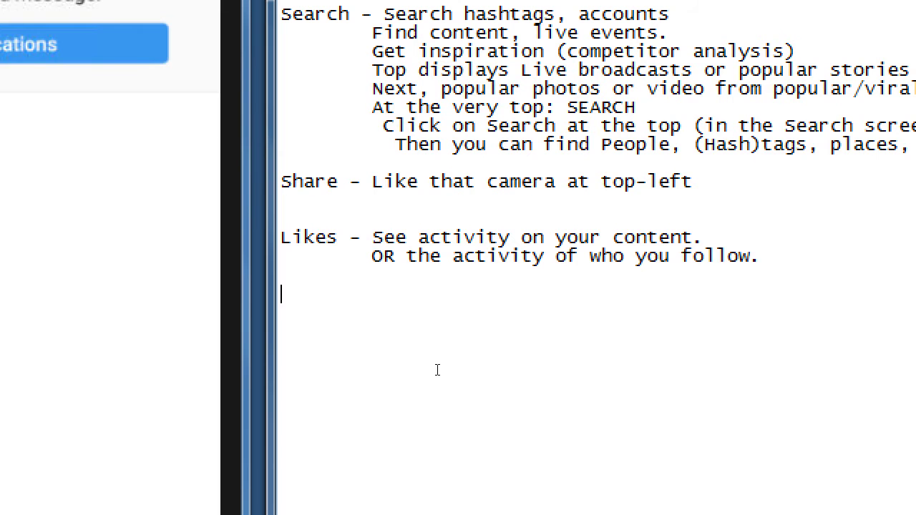
Step: Add an indented '(Useful for competitor analysis)' line under the Likes note
key(BackSpace)
key(BackSpace)
key(Return)
key(Tab)
text((Useful for competit)
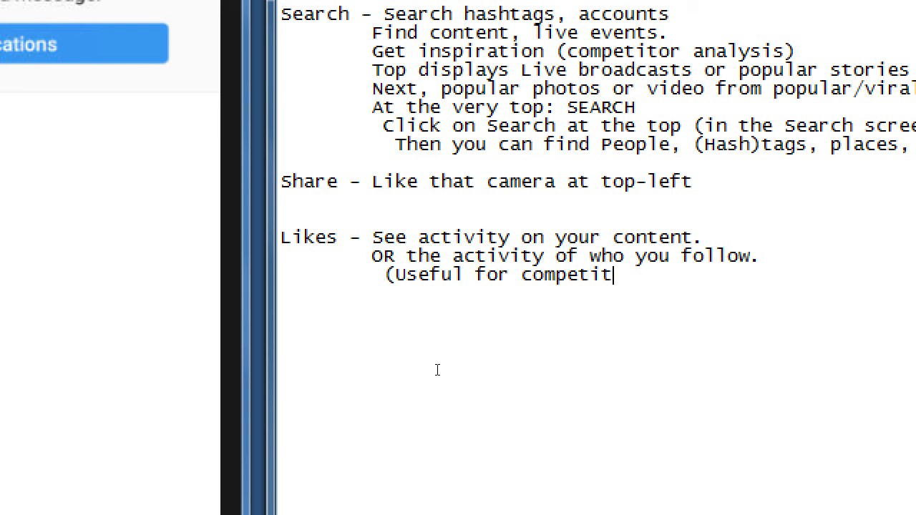
text(or analysis))
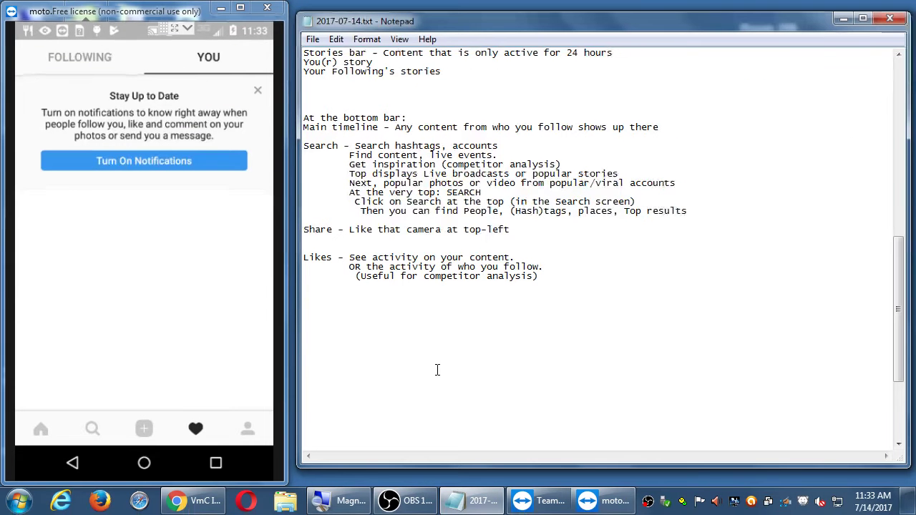
Step: Start a new 'User -' line in Notepad below the Likes note
key(Return)
key(Return)
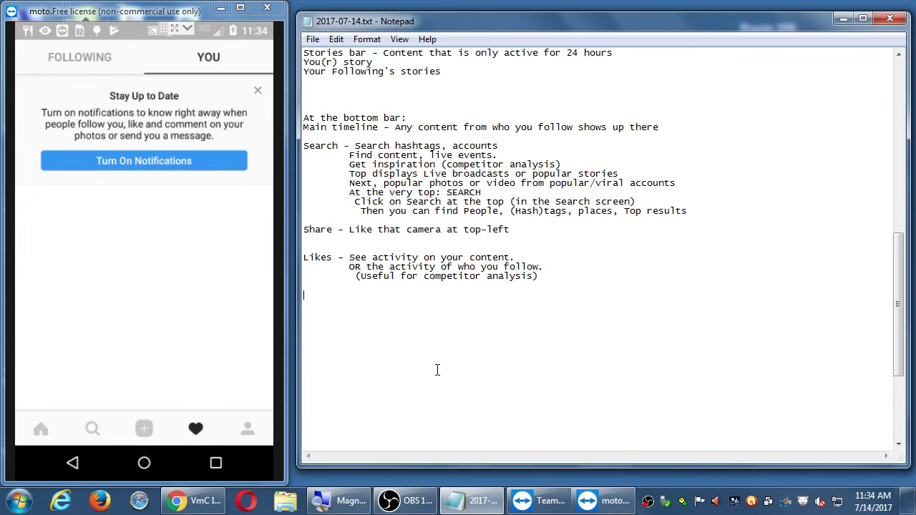
text(User -)
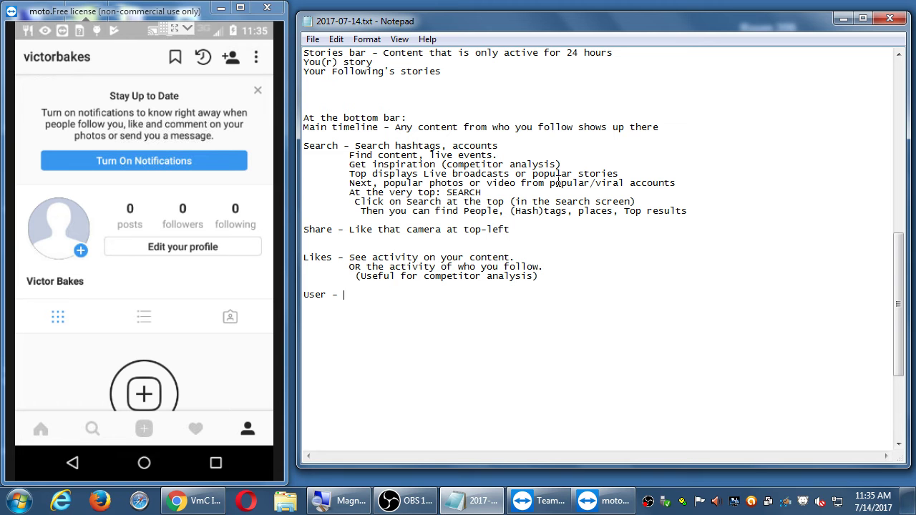
Step: Continue the User line with 'Where you see', correcting the mistyped letter
text(Whea)
key(BackSpace)
text(re you see)
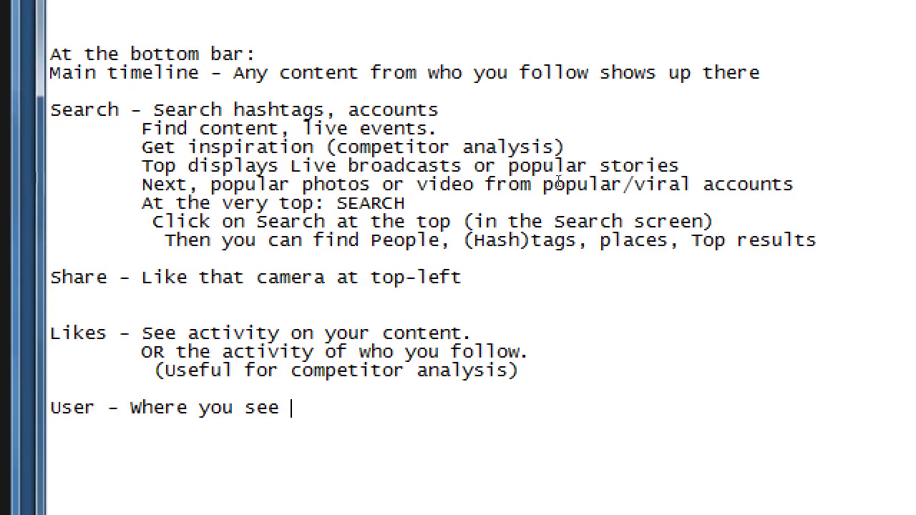
Step: Add 'all that you have posted. Your bio, logo.' and an indented 'Who you follow, and your followers.' line
text(all that you have pos)
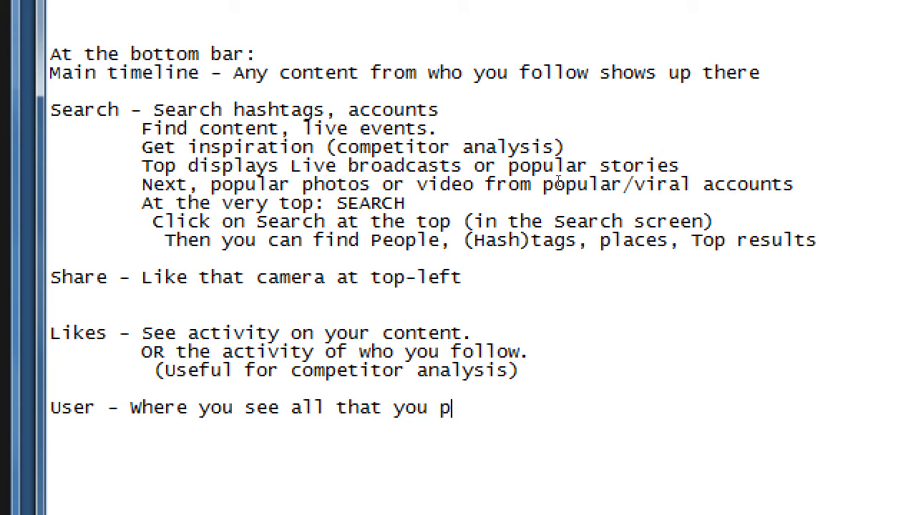
text(ted. )
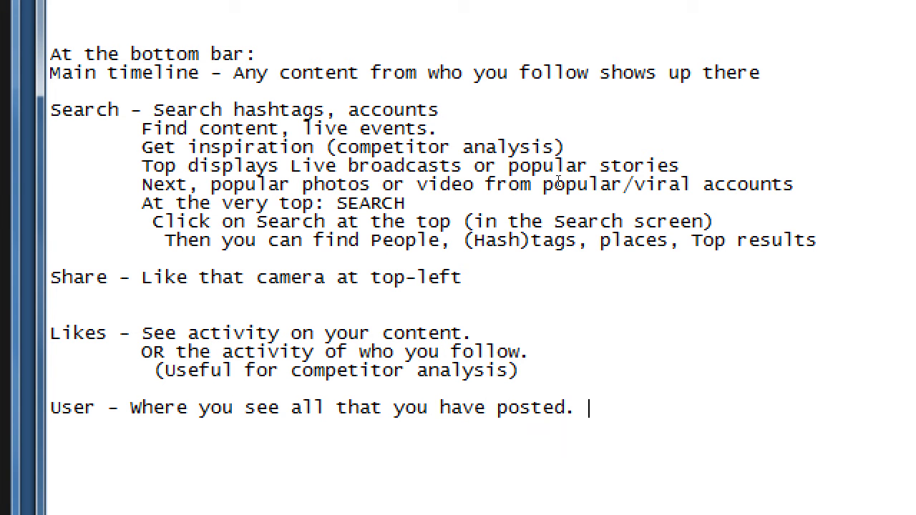
text(Your bio, logo.)
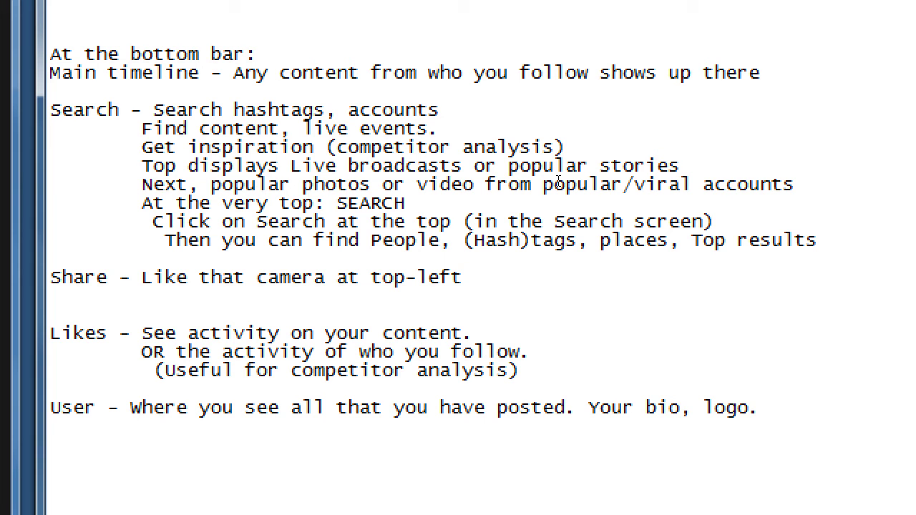
key(Return)
key(Tab)
text(Who you f)
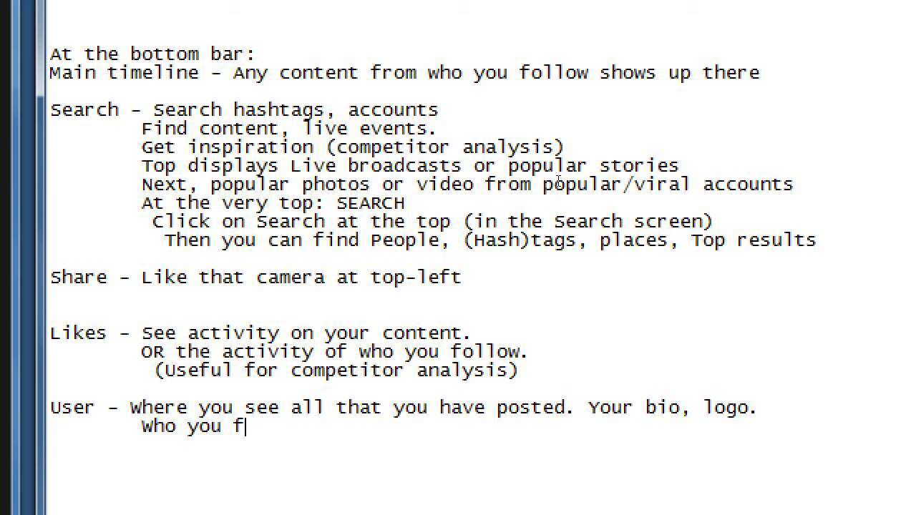
text(llow, and you)
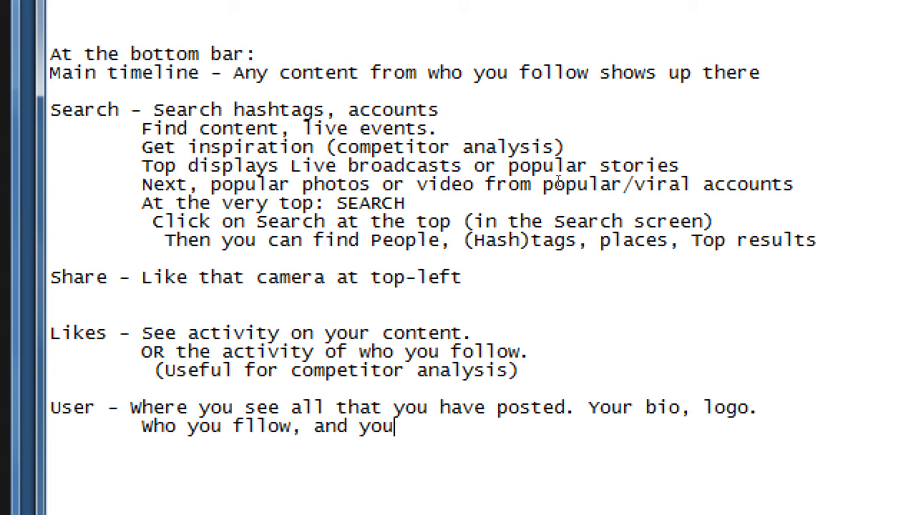
text(r followers.)
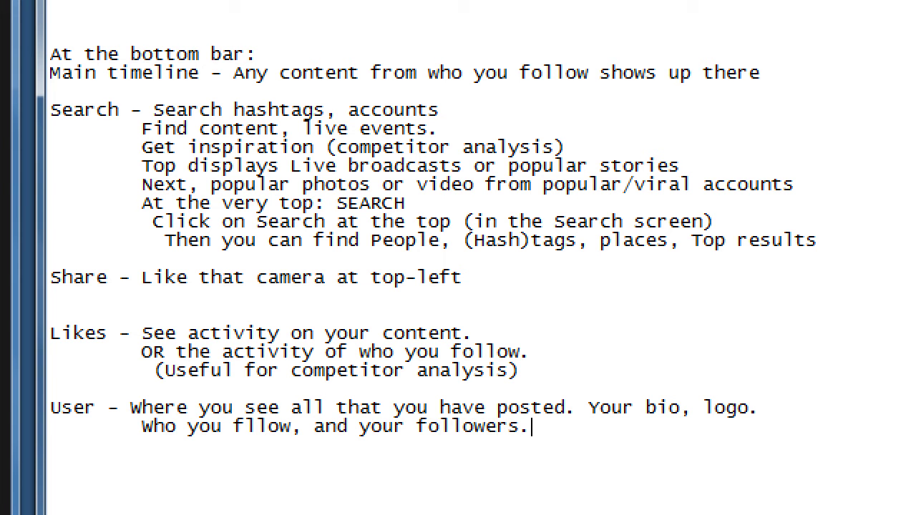
key(ctrl+Left)
key(ctrl+Left)
key(ctrl+Left)
key(Left)
key(Left)
key(Left)
key(Left)
key(Left)
key(Left)
text(o)
key(End)
Step: Add another indented line reading 'What you have saved; and archived'
key(Return)
key(Tab)
text(What you hav)
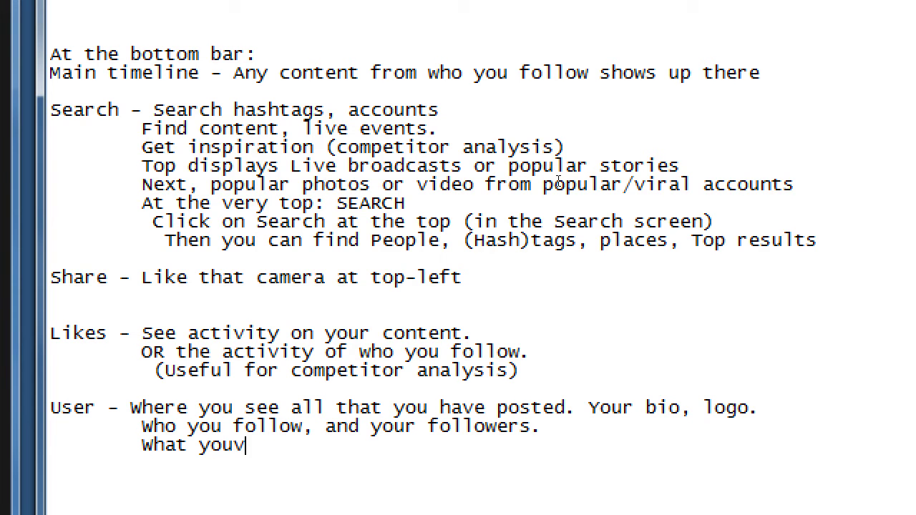
key(BackSpace)
text(have saved)
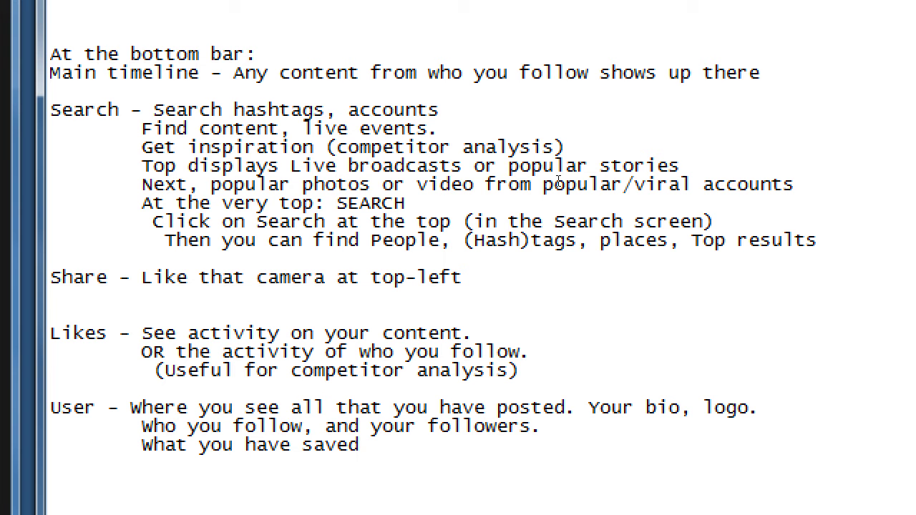
text(; and archived)
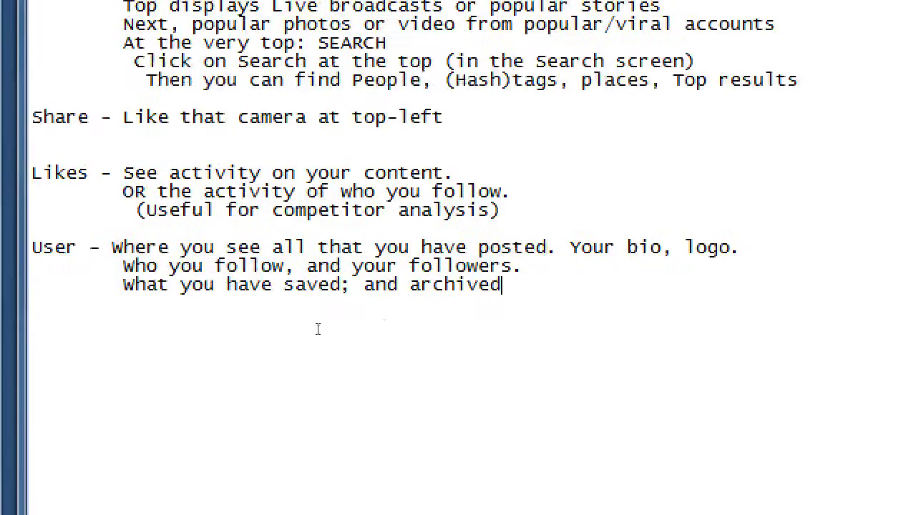
Step: Start an indented 'Bookmarks' line below the archived note
key(Return)
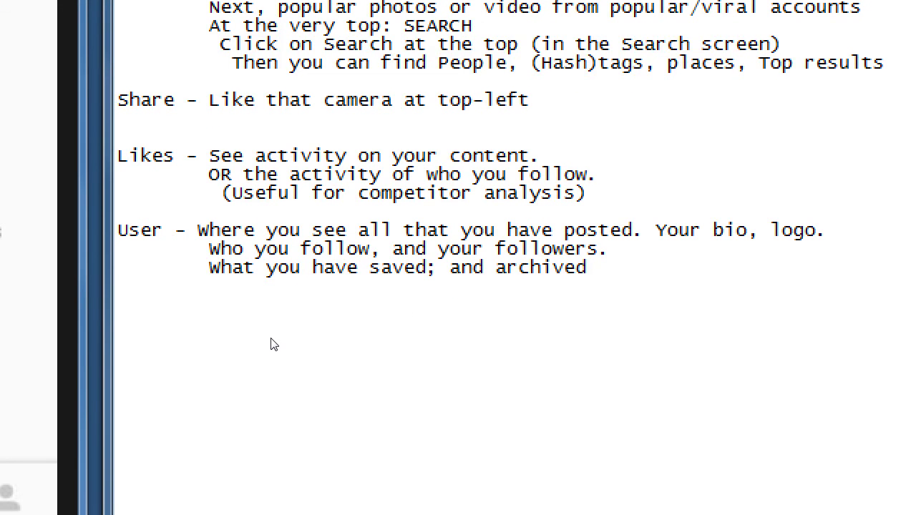
key(Tab)
text(Bookmarks)
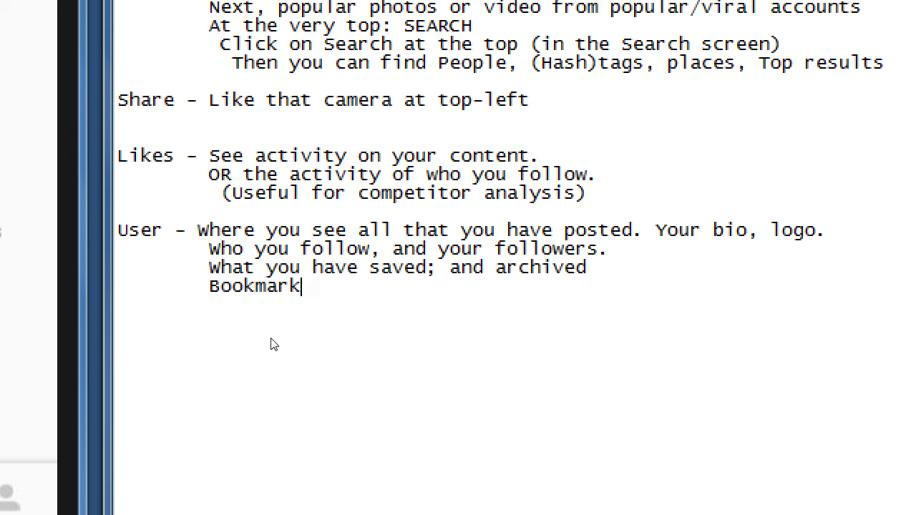
Step: Replace 'saved' with 'bookmarked' above, then finish with '- Only YOU see what you have bookmarked'
key(Up)
key(shift+Right)
key(shift+Right)
key(shift+Right)
key(shift+Right)
key(shift+Right)
text(bookmarekd)
key(BackSpace)
key(BackSpace)
key(BackSpace)
text(ked)
key(Down)
text(- Only YOU )
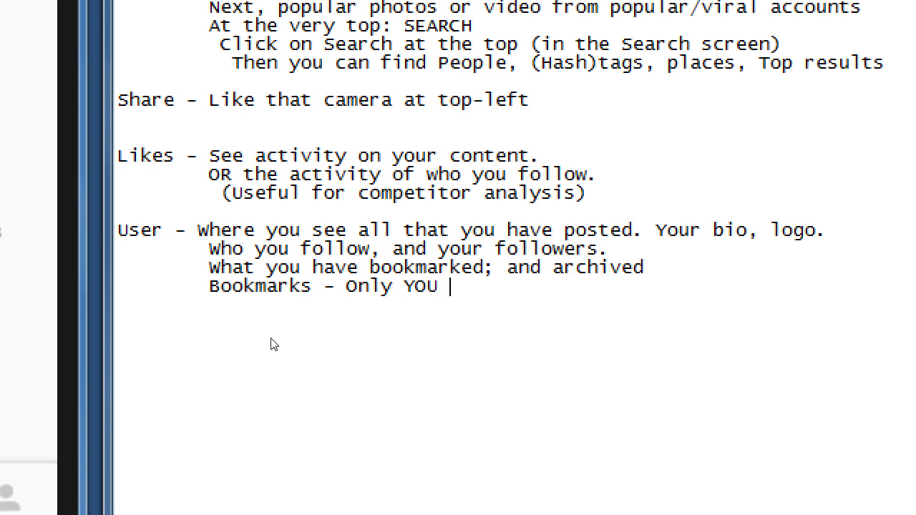
text(see what you have )
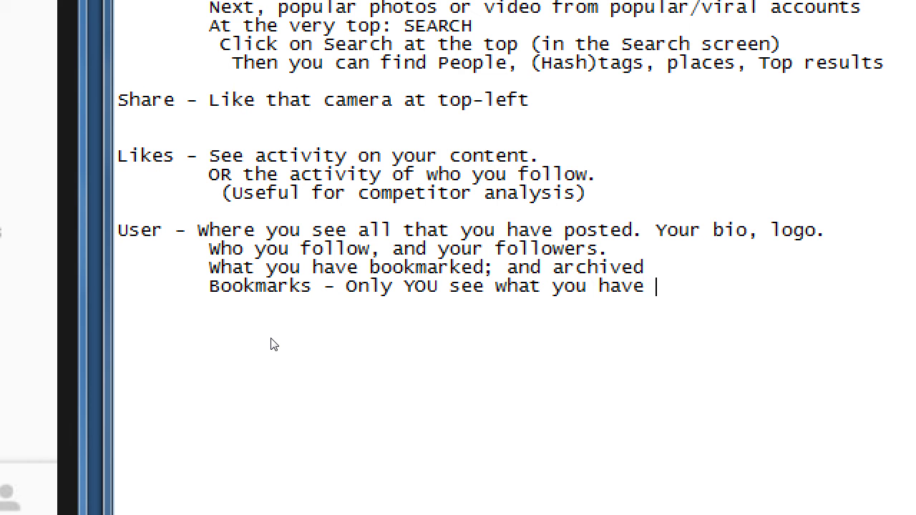
text(bookma)
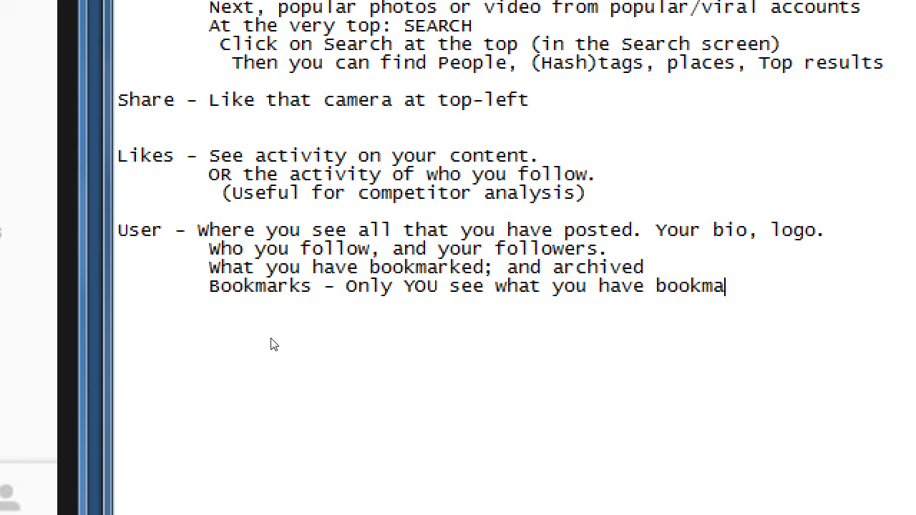
text(rked)
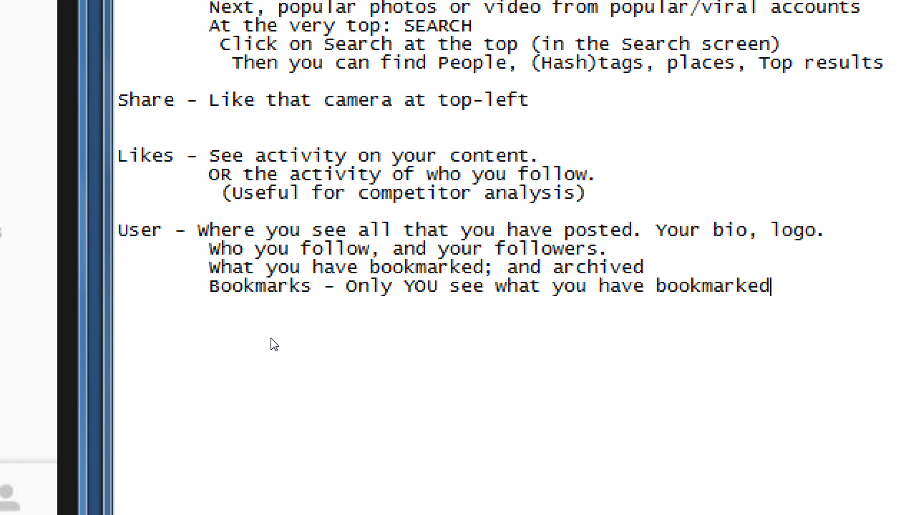